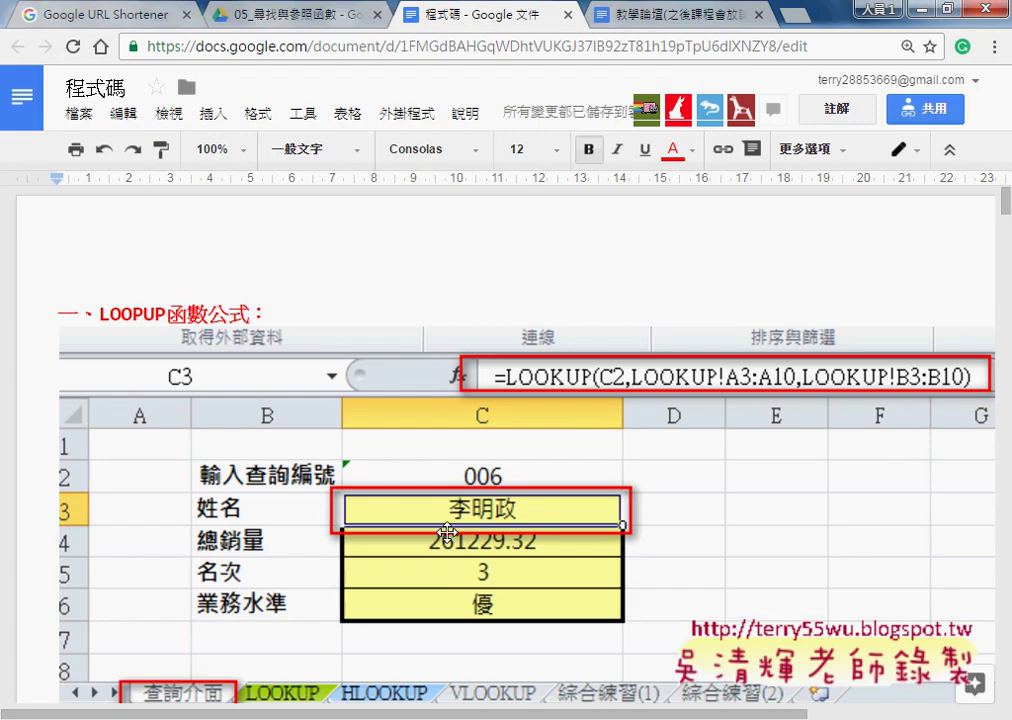
Glance at the Drive course folder, return to the code notes and highlight C2 in the LOOKUP formula
left_click(224, 17)
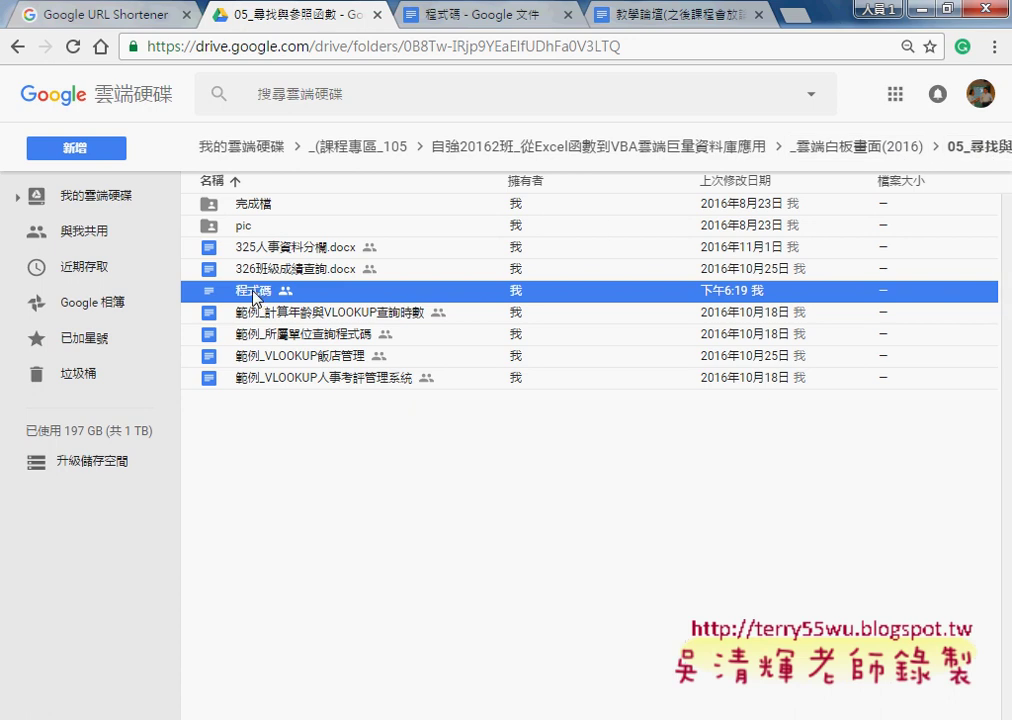
left_click(415, 15)
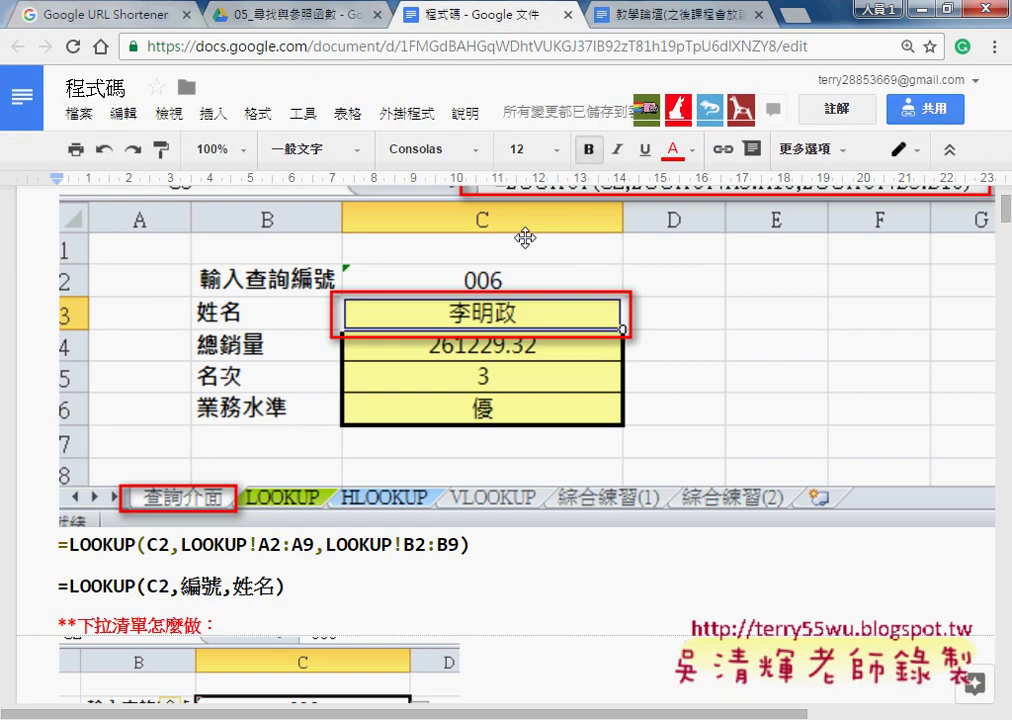
scroll(620, 249, "up", 1)
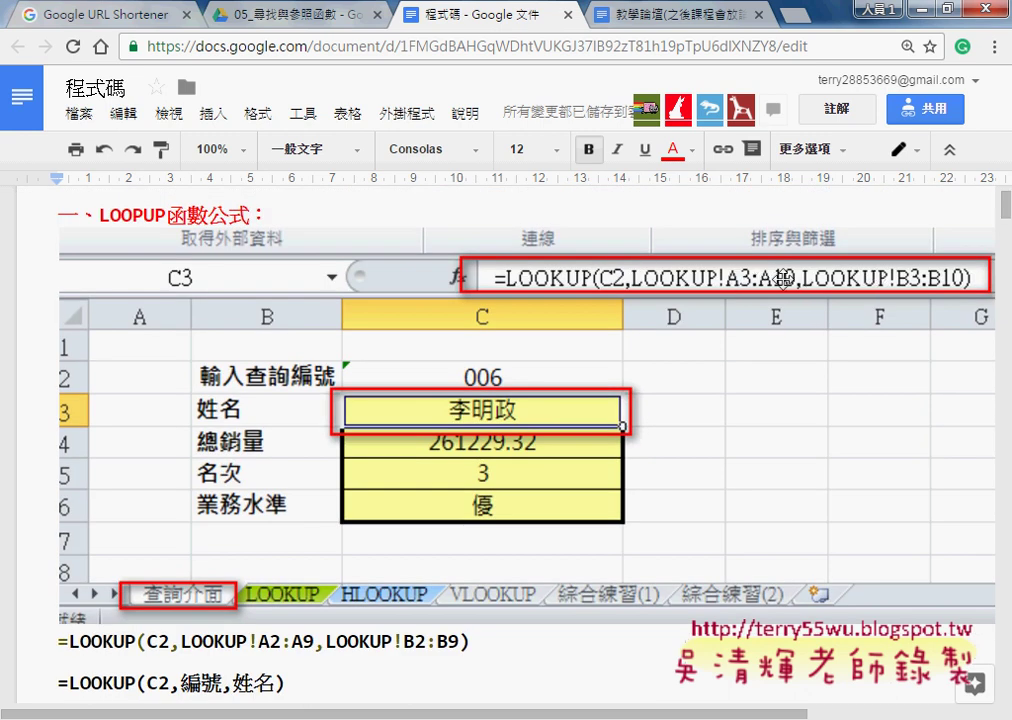
scroll(772, 283, "down", 2)
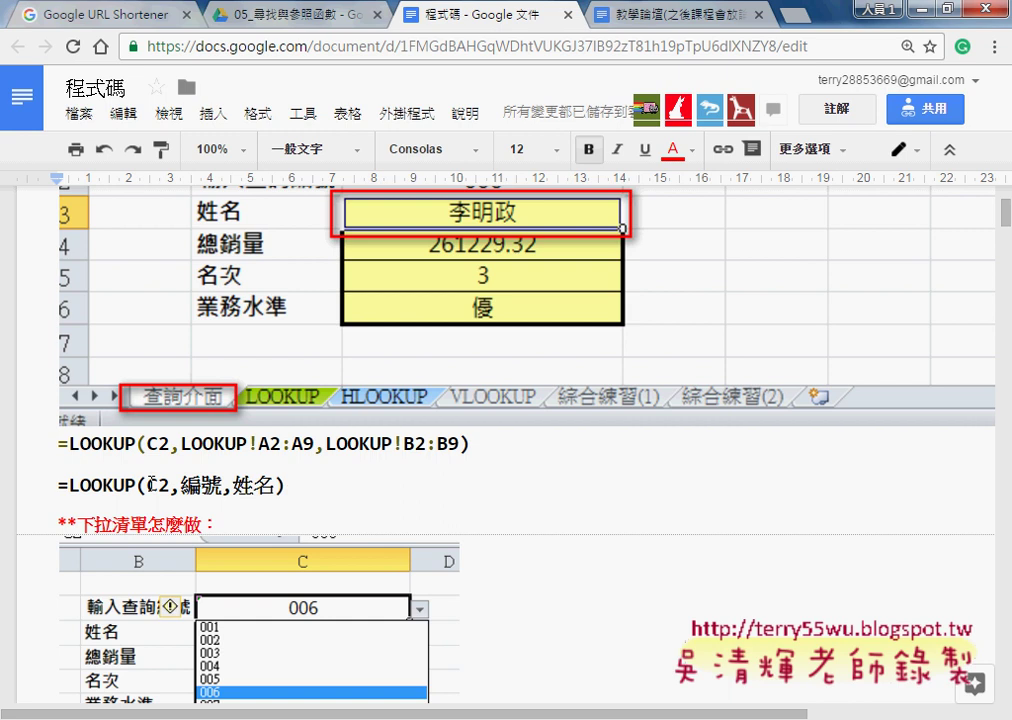
left_click_drag(147, 485, 168, 485)
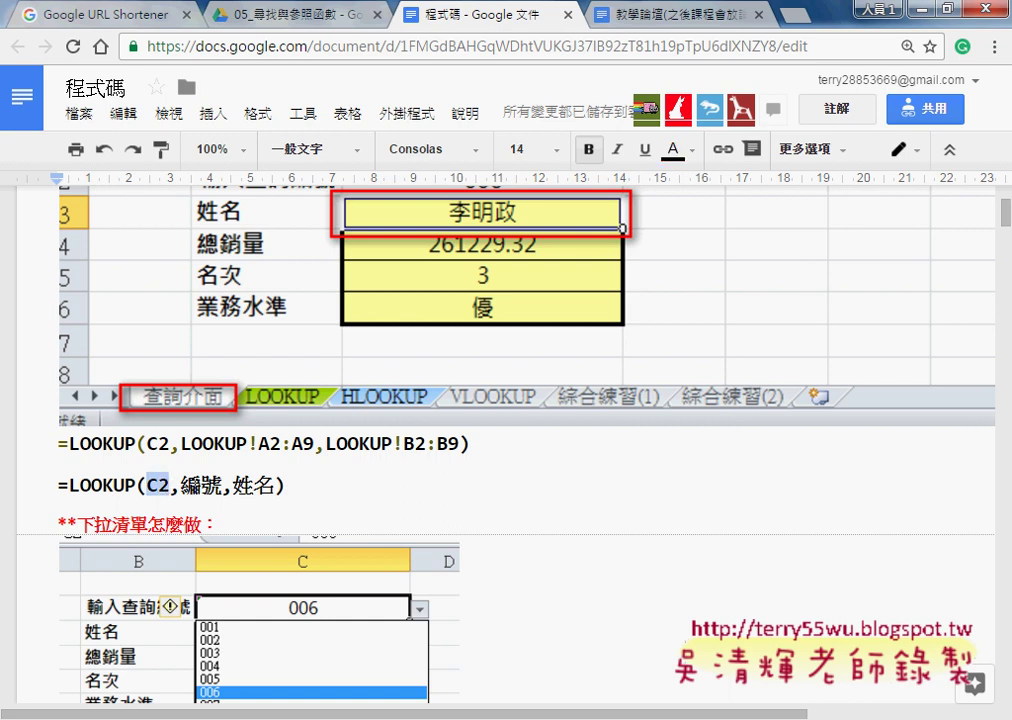
left_click(233, 485)
Read through the 建立名稱範圍, 資料驗證 and VLOOKUP notes, then switch to the Excel workbook
scroll(415, 484, "down", 3)
scroll(413, 479, "down", 2)
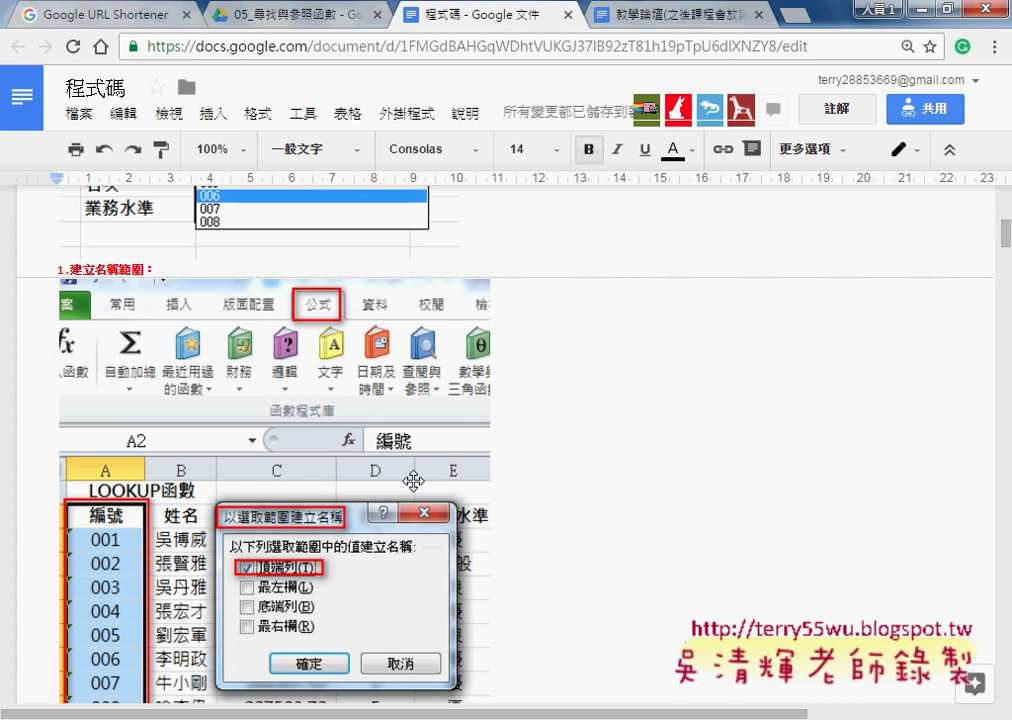
scroll(413, 478, "down", 1)
scroll(550, 457, "down", 2)
scroll(550, 457, "down", 1)
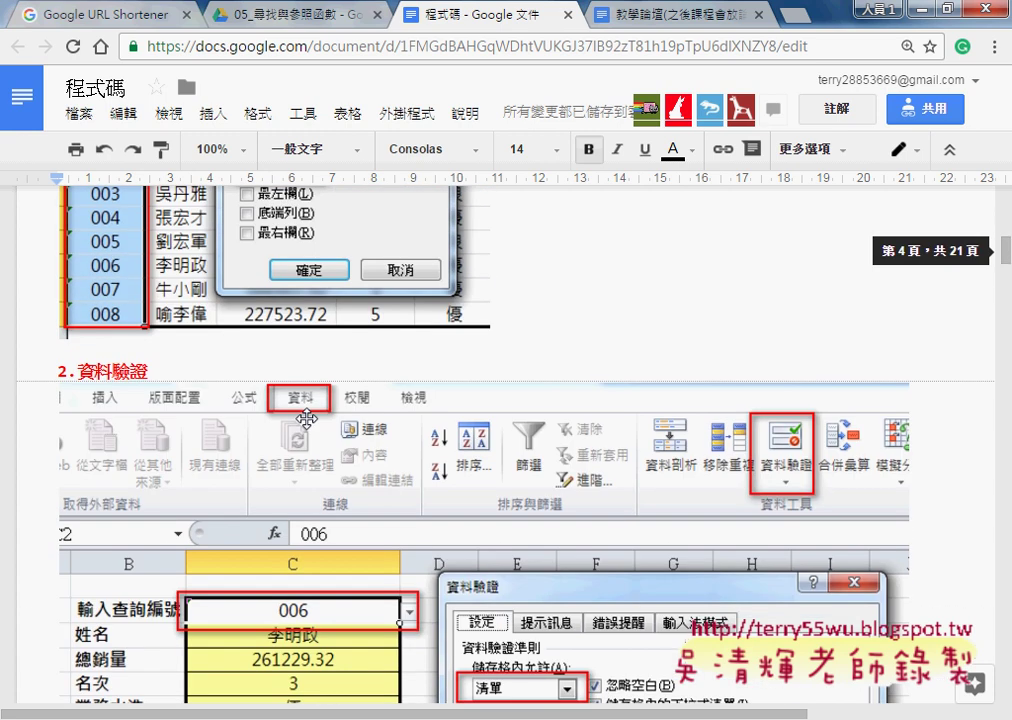
scroll(590, 362, "down", 1)
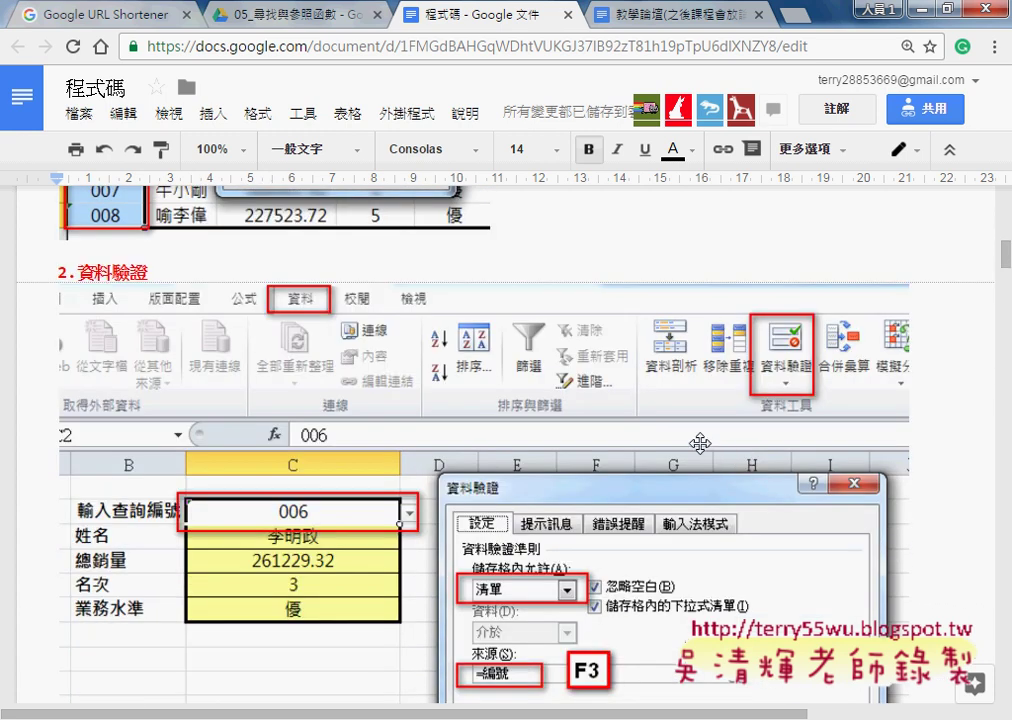
scroll(700, 443, "down", 1)
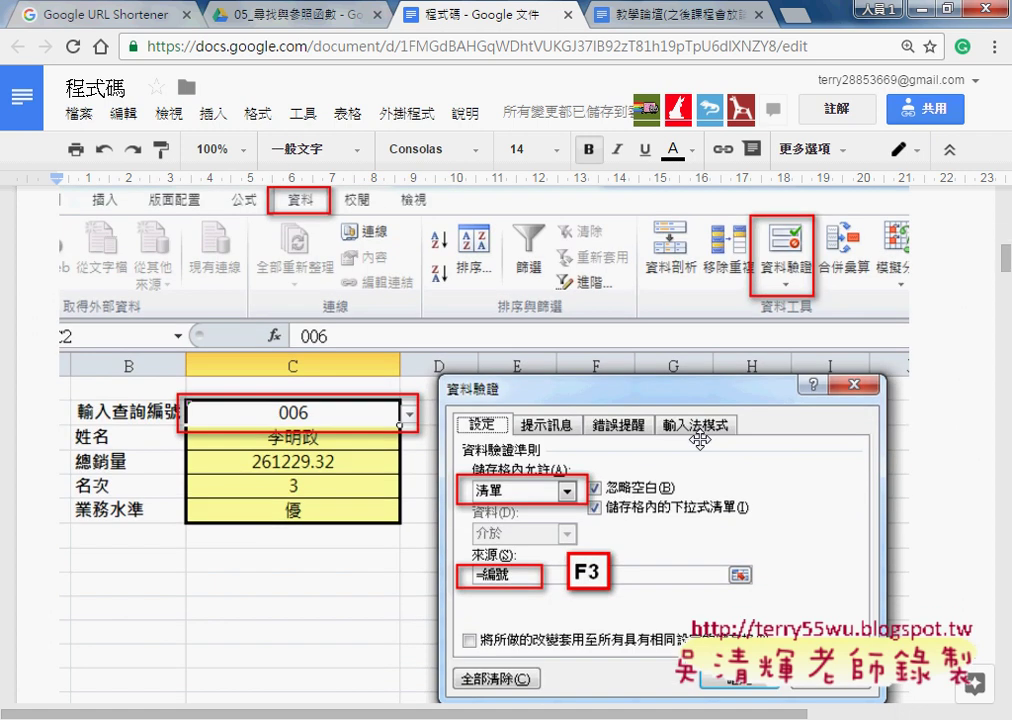
scroll(700, 440, "up", 1)
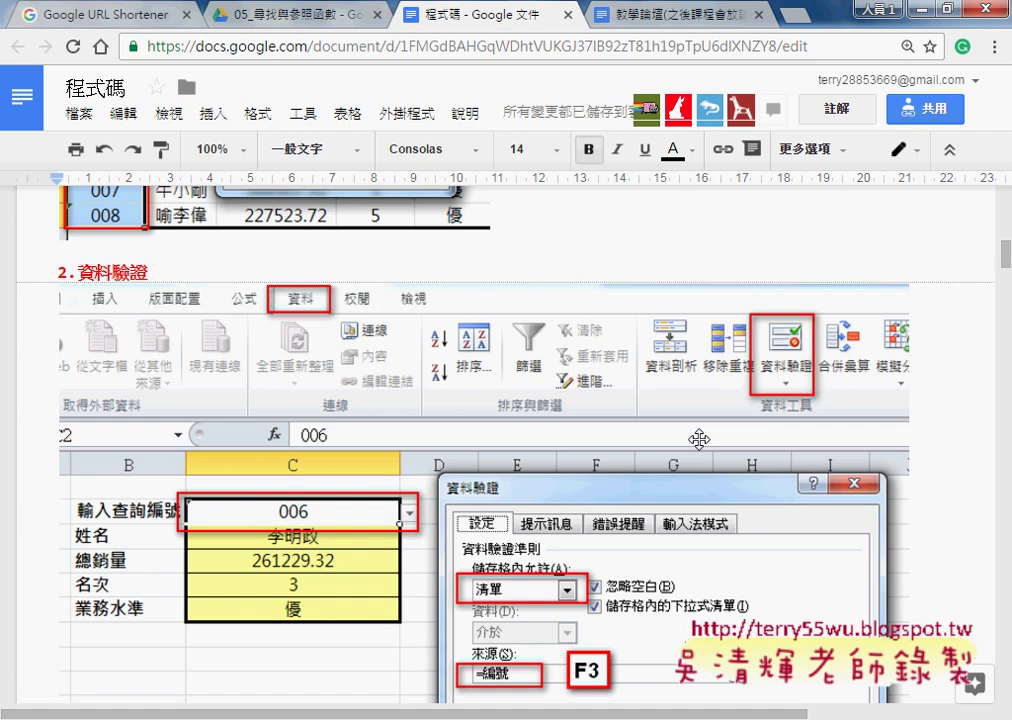
scroll(660, 462, "down", 1)
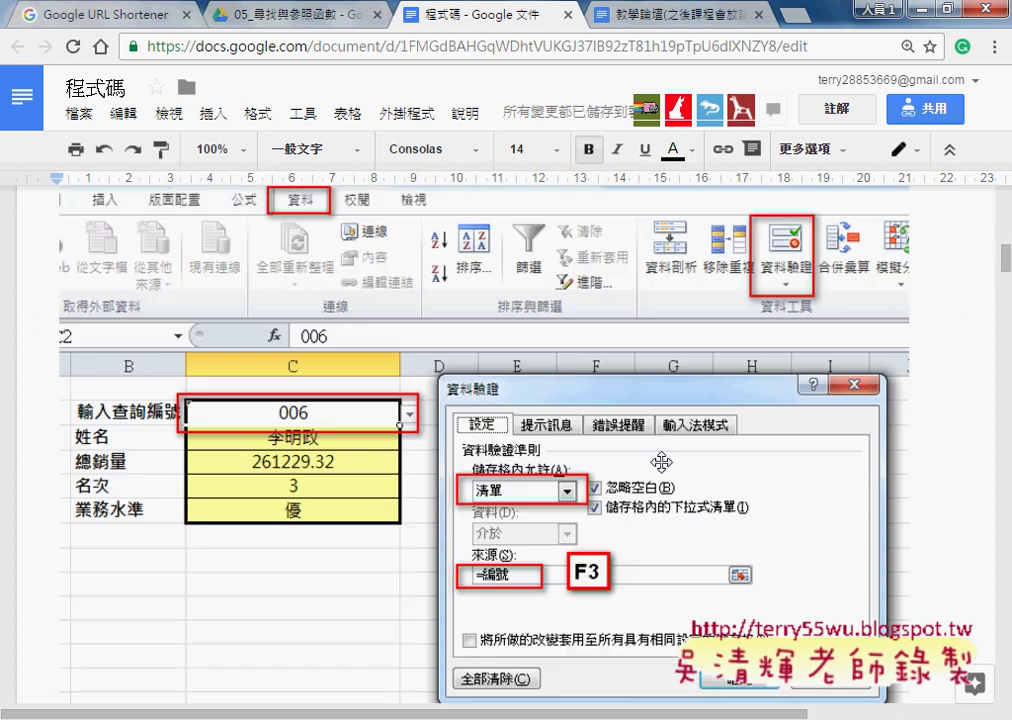
scroll(661, 462, "down", 1)
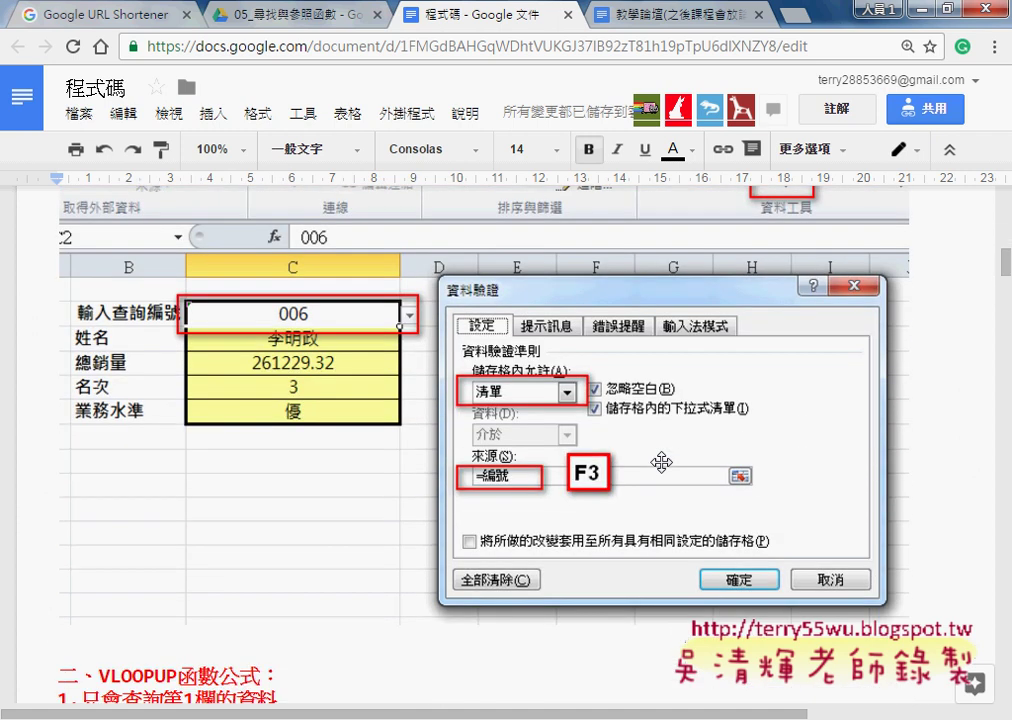
scroll(661, 462, "down", 1)
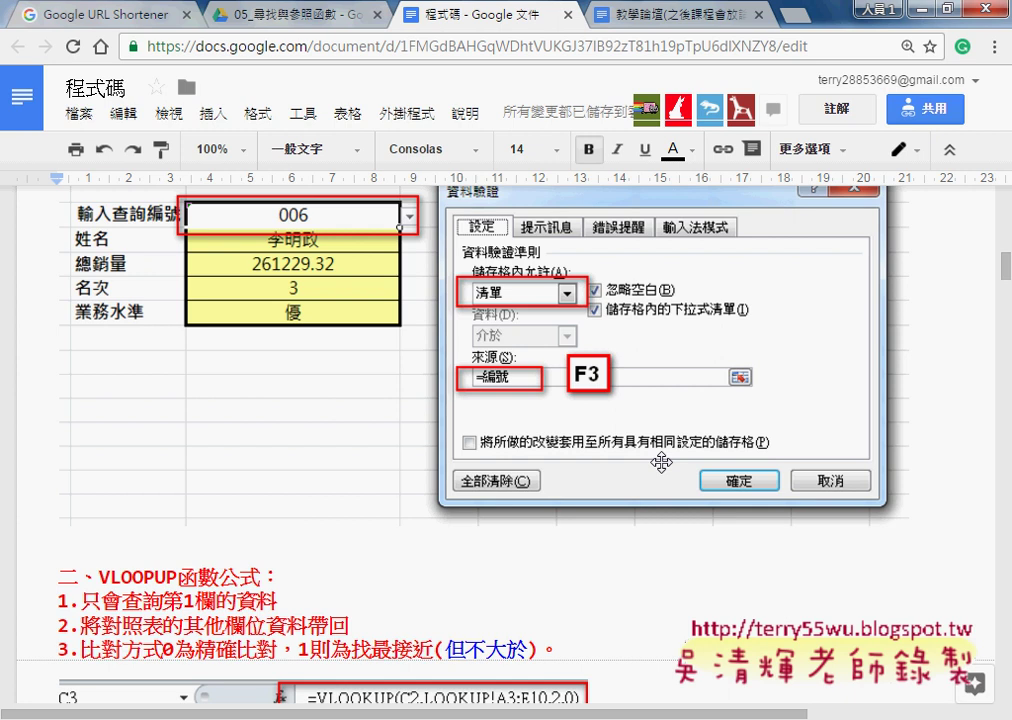
scroll(661, 462, "down", 3)
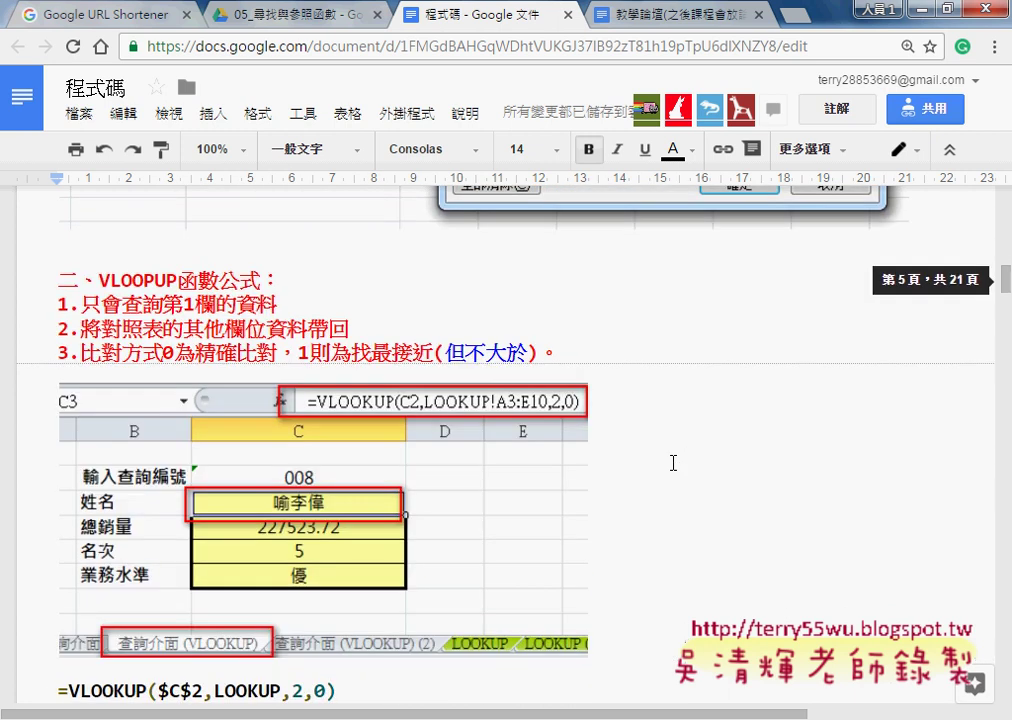
scroll(673, 462, "down", 1)
scroll(673, 462, "up", 1)
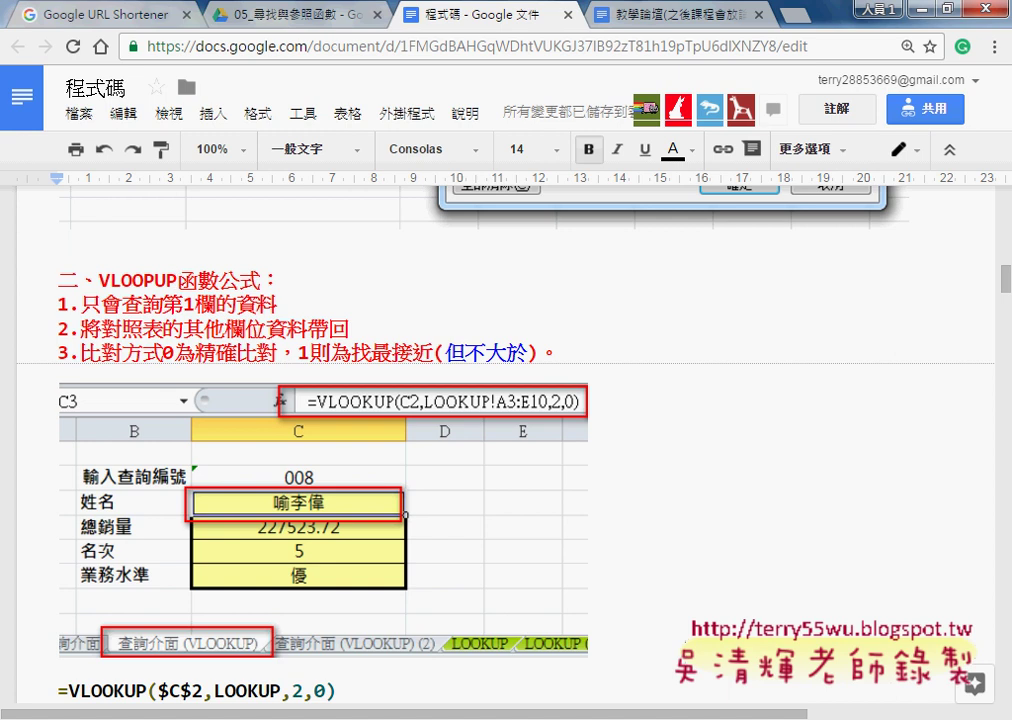
left_click(338, 600)
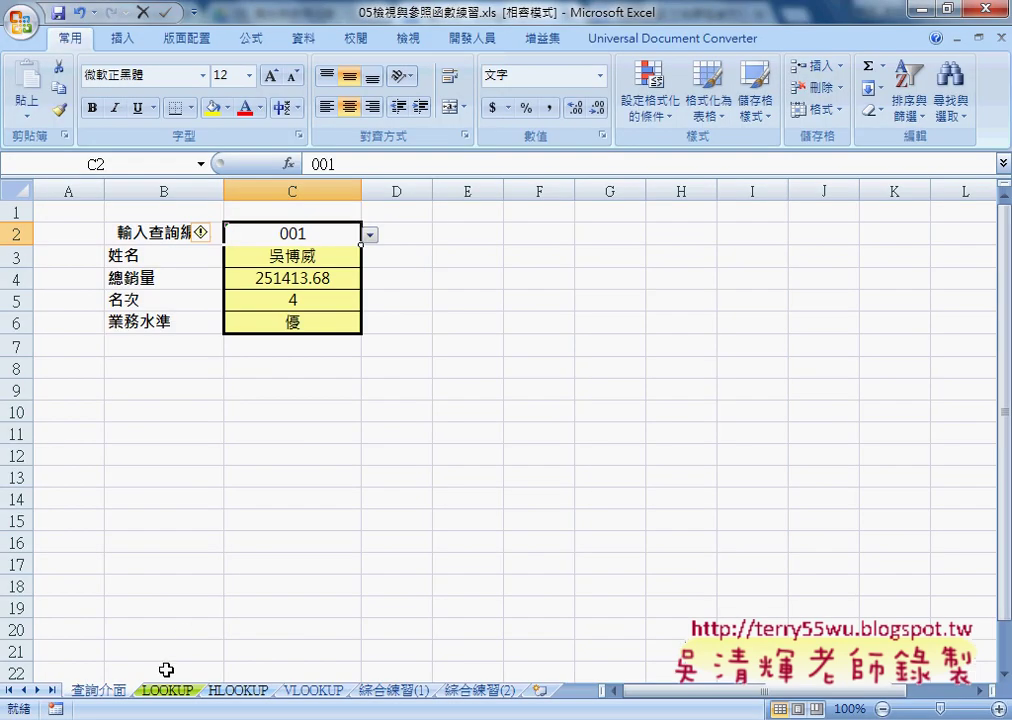
Duplicate 查詢介面 before LOOKUP as 查詢介面 (VLOOKUP) and clear its C3:C6 results
left_click_drag(100, 692, 157, 697)
left_click_drag(157, 697, 157, 697)
double_click(192, 691)
left_click(208, 690)
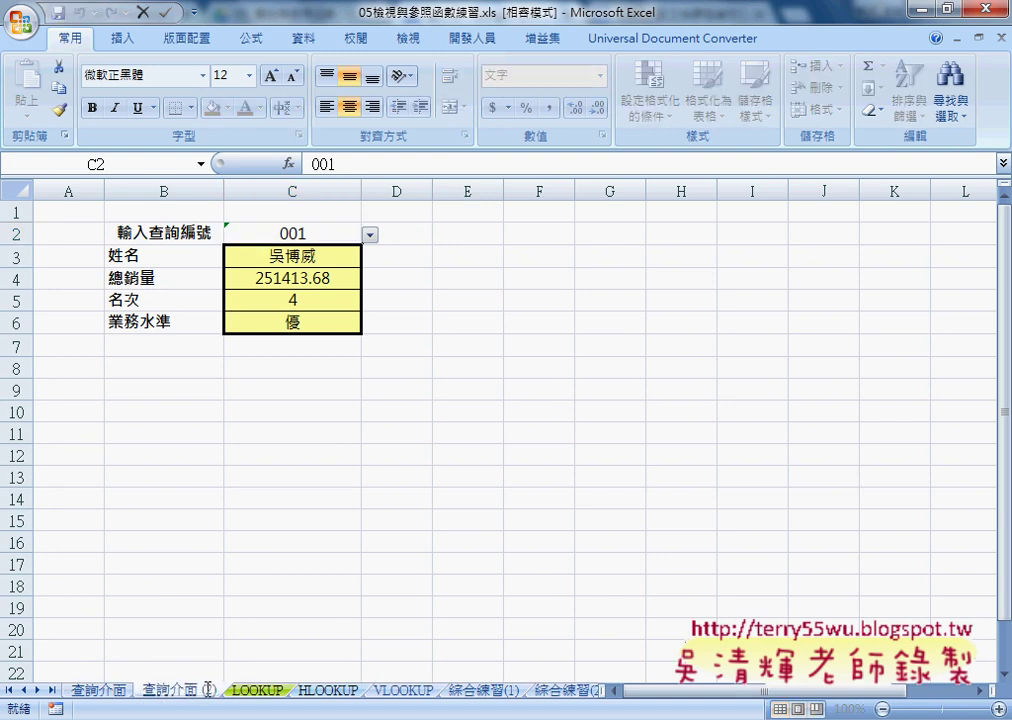
double_click(208, 690)
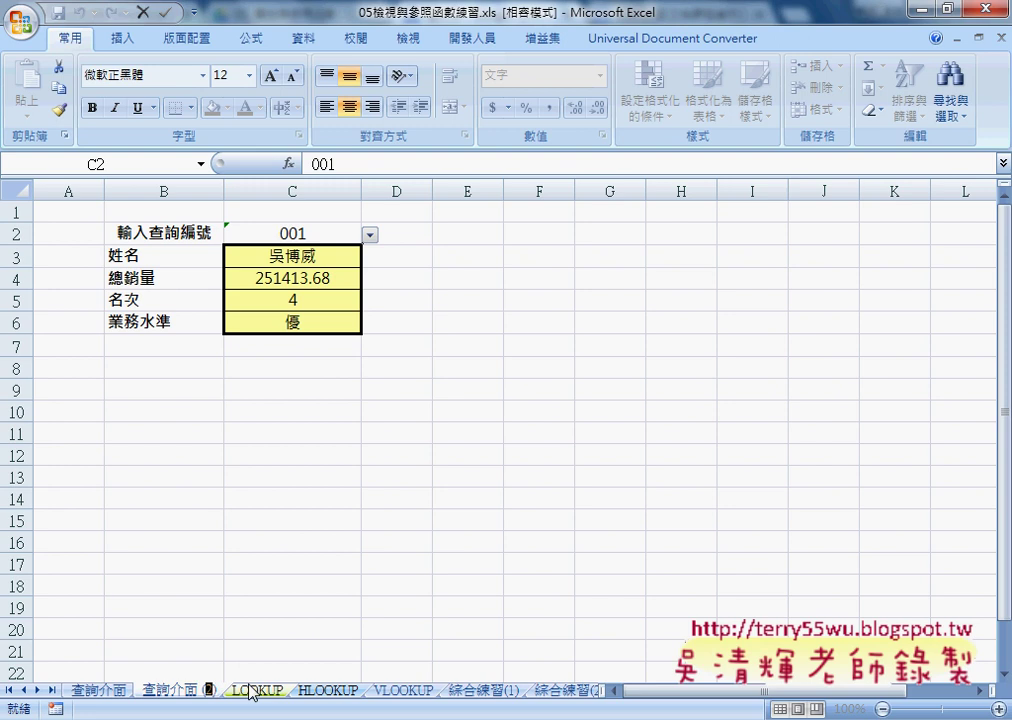
type("VLO")
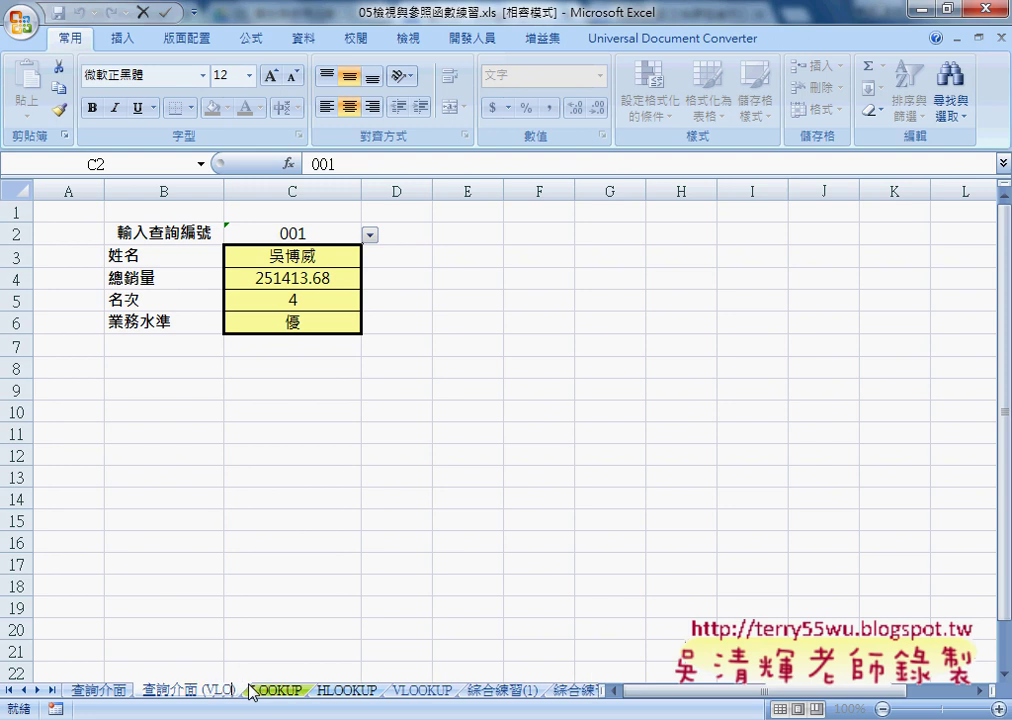
type("OKUP")
key("Return")
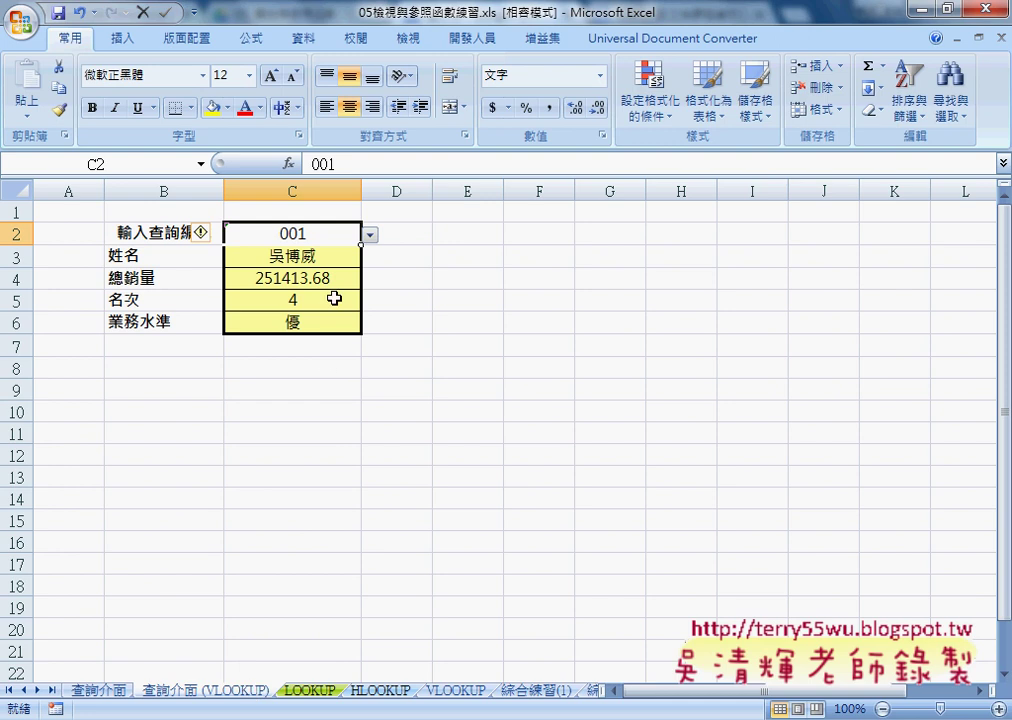
left_click_drag(290, 256, 320, 322)
key("Delete")
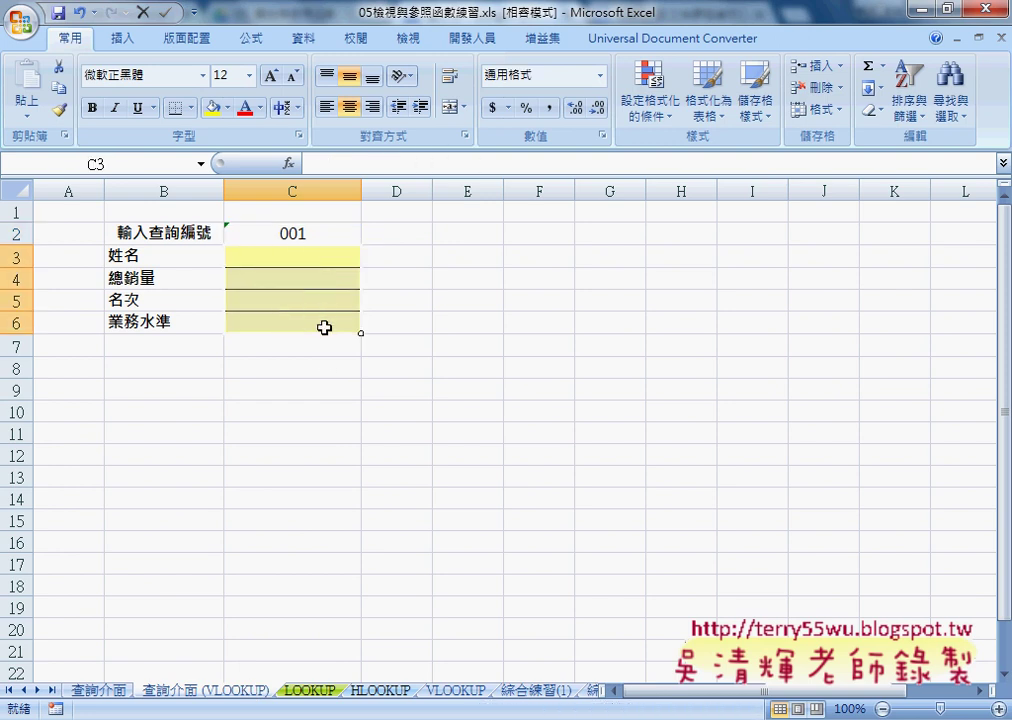
Insert a VLOOKUP function into C3 from the 檢視與參照 function category
left_click(289, 163)
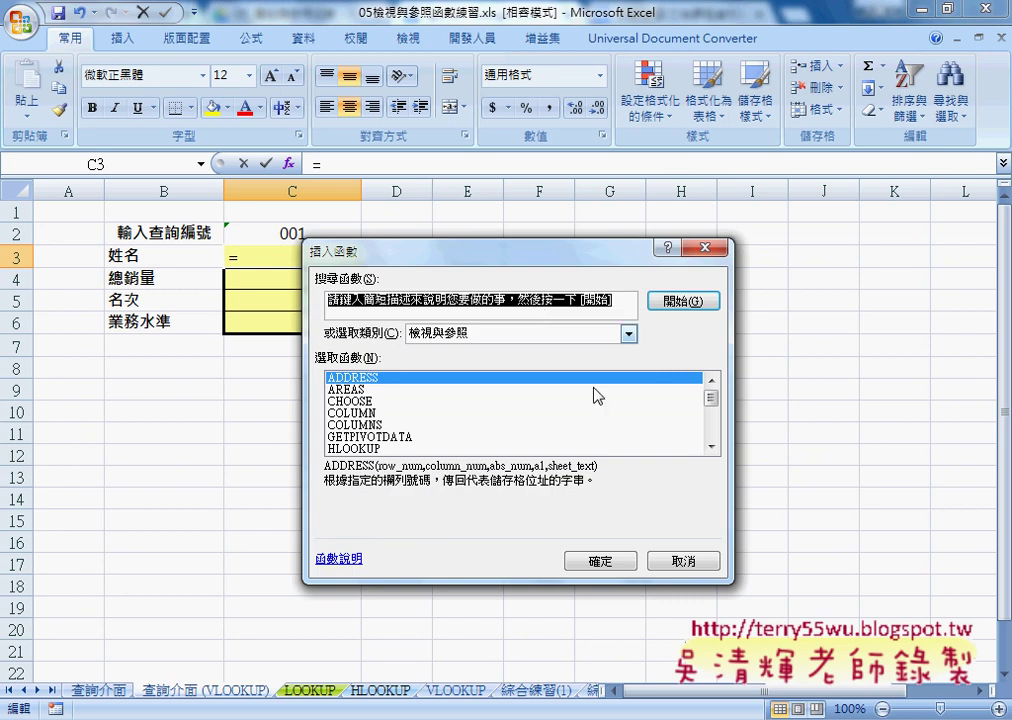
left_click_drag(706, 403, 711, 436)
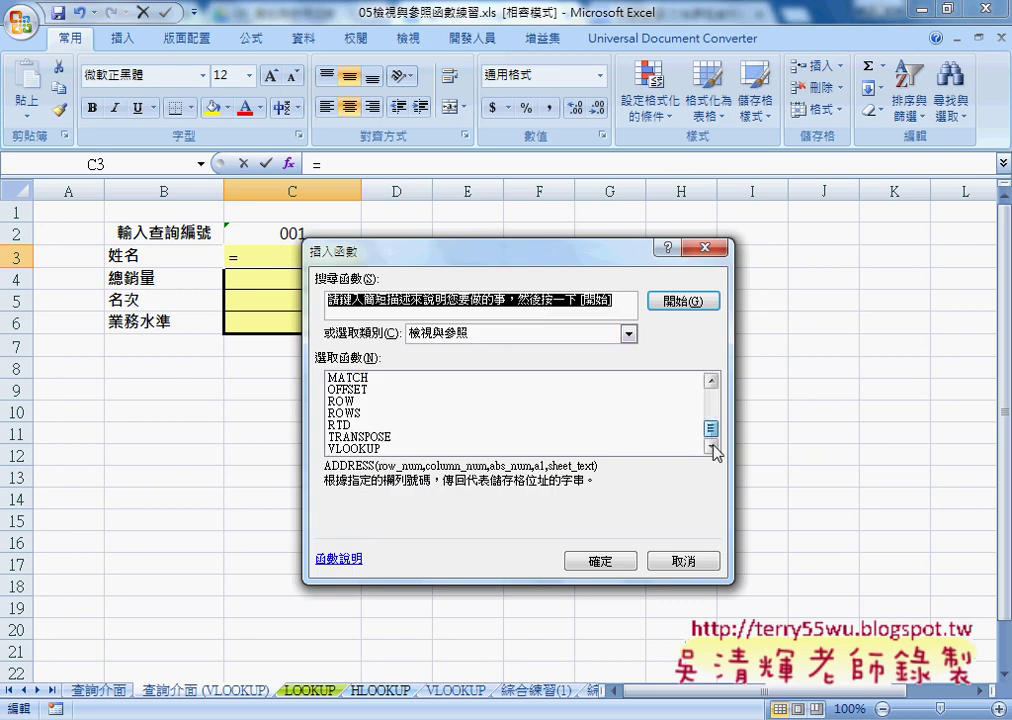
left_click(402, 449)
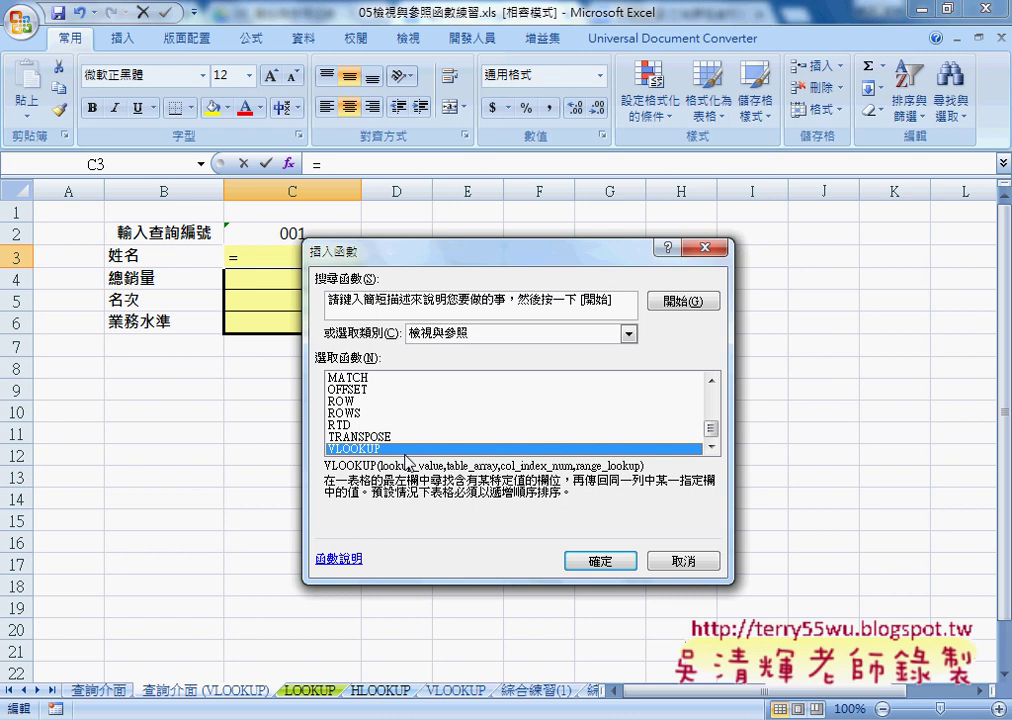
left_click(620, 558)
Set the VLOOKUP lookup value to C2 and the table array to LOOKUP!A3:E10
left_click_drag(630, 258, 674, 241)
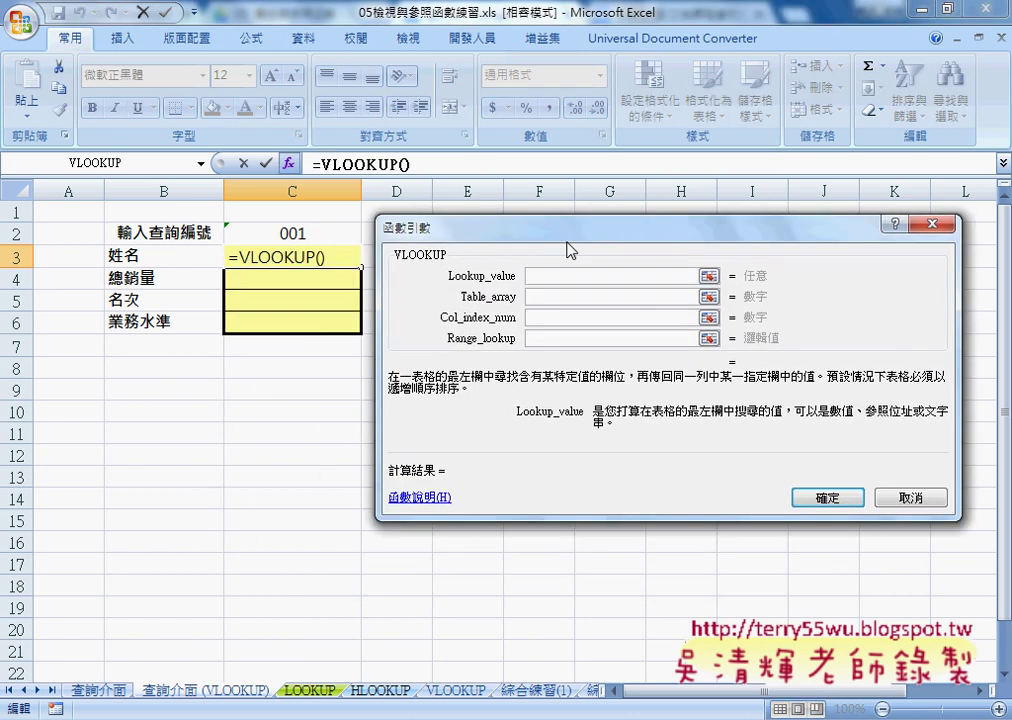
left_click(294, 232)
left_click(551, 297)
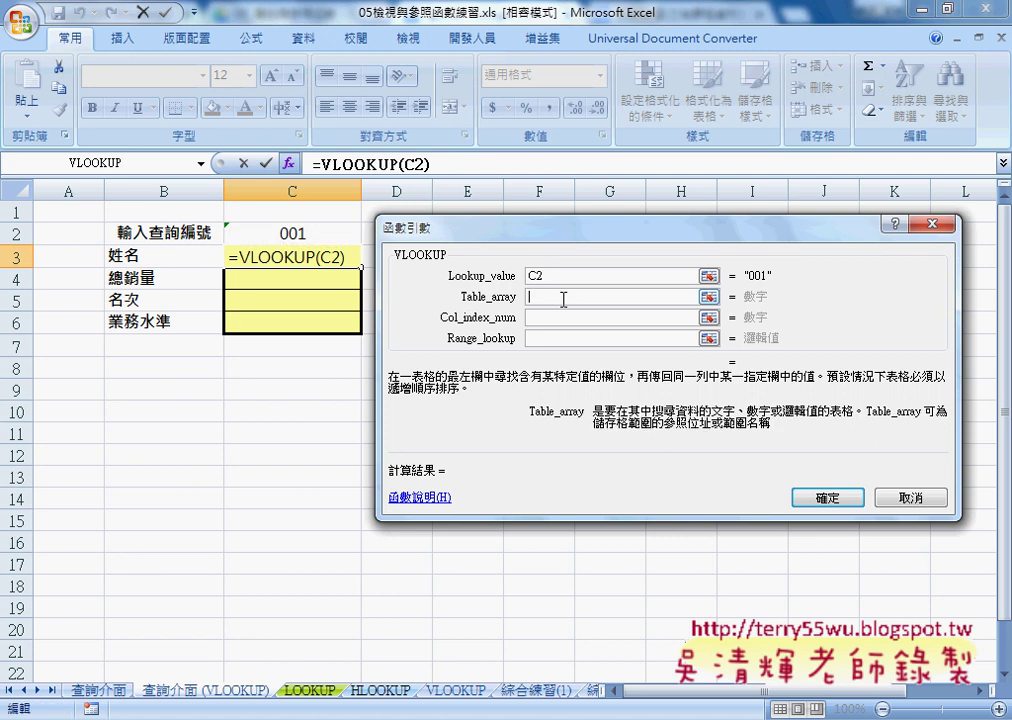
left_click(312, 693)
left_click_drag(458, 239, 470, 378)
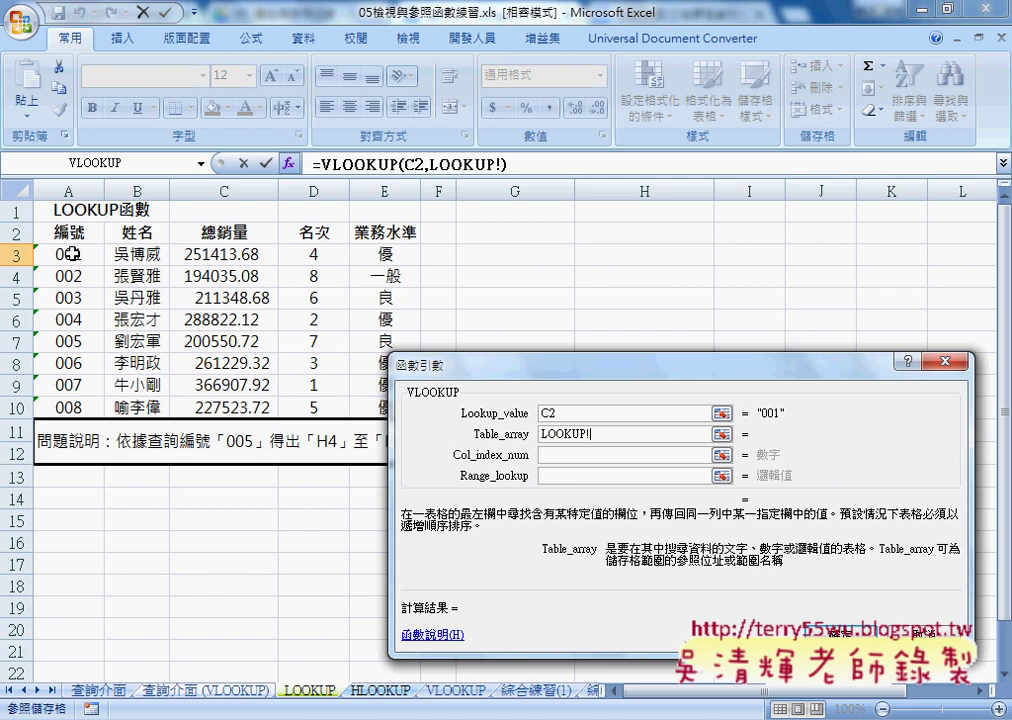
left_click_drag(64, 253, 367, 406)
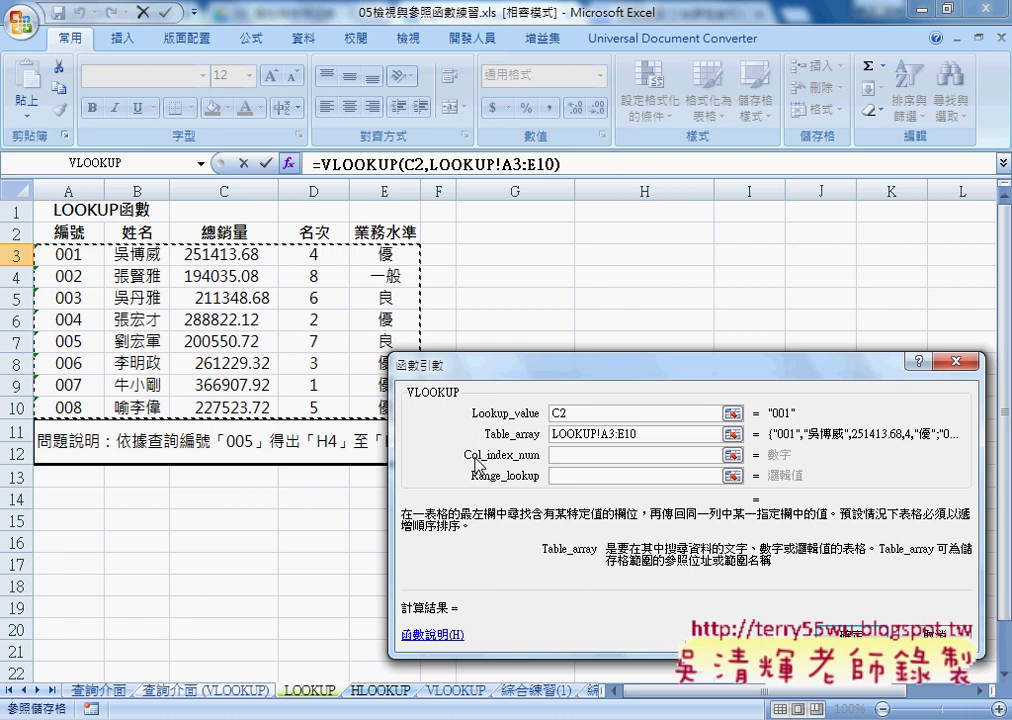
Give the VLOOKUP column index 2 and range lookup 0, producing =VLOOKUP(C2,LOOKUP!A3:E10,2,0) in C3
left_click(572, 459)
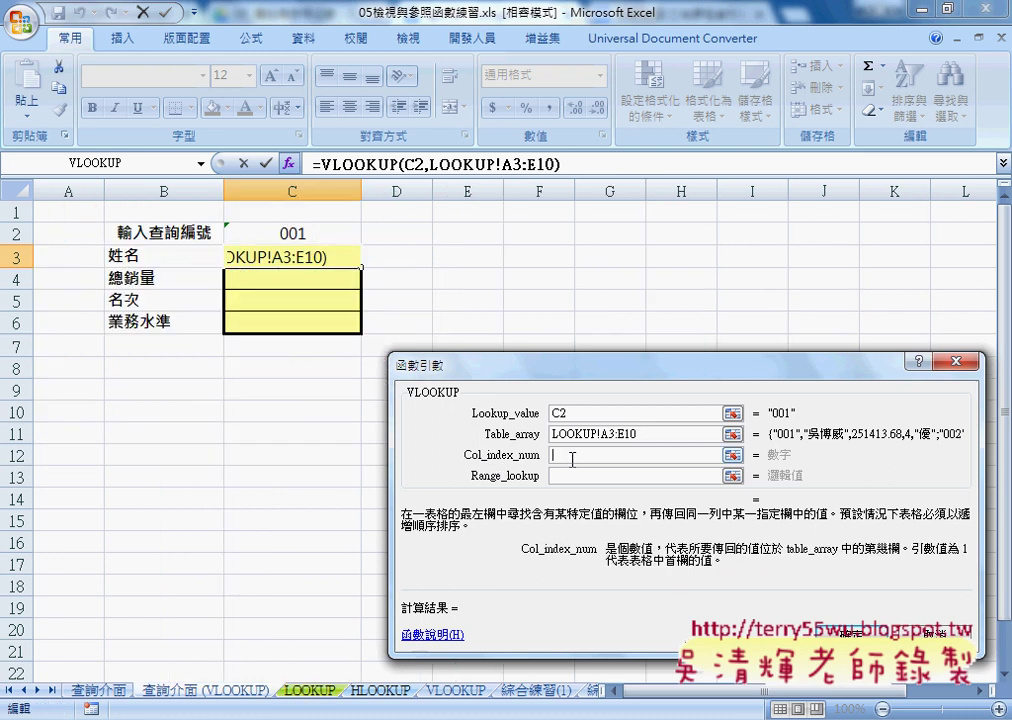
left_click(571, 416)
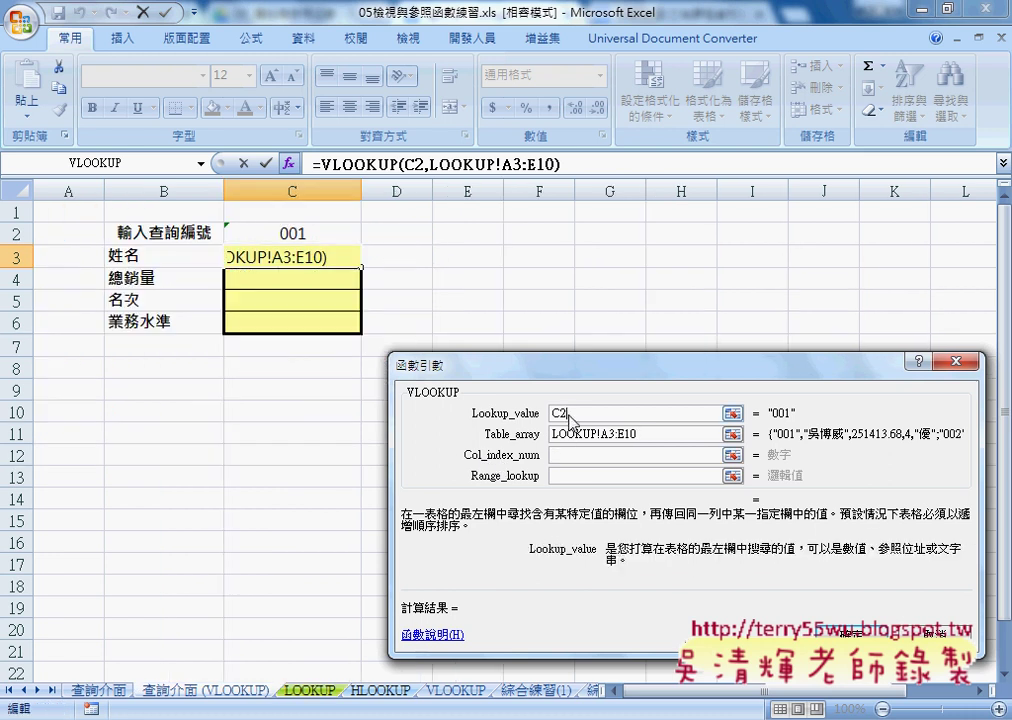
left_click(647, 440)
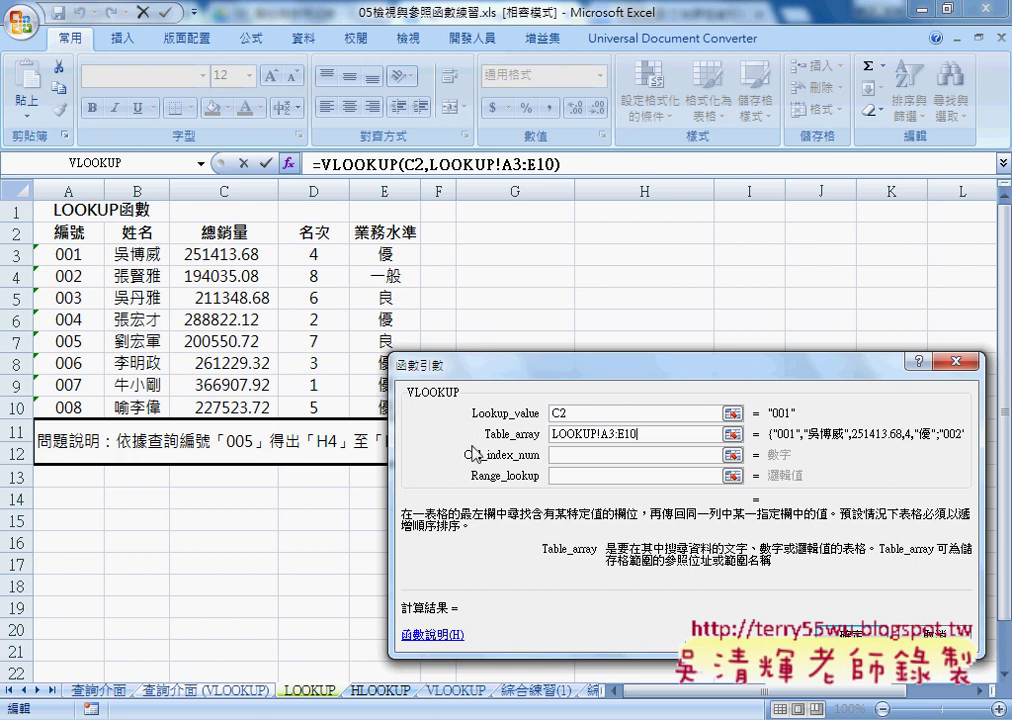
left_click(571, 455)
type("2")
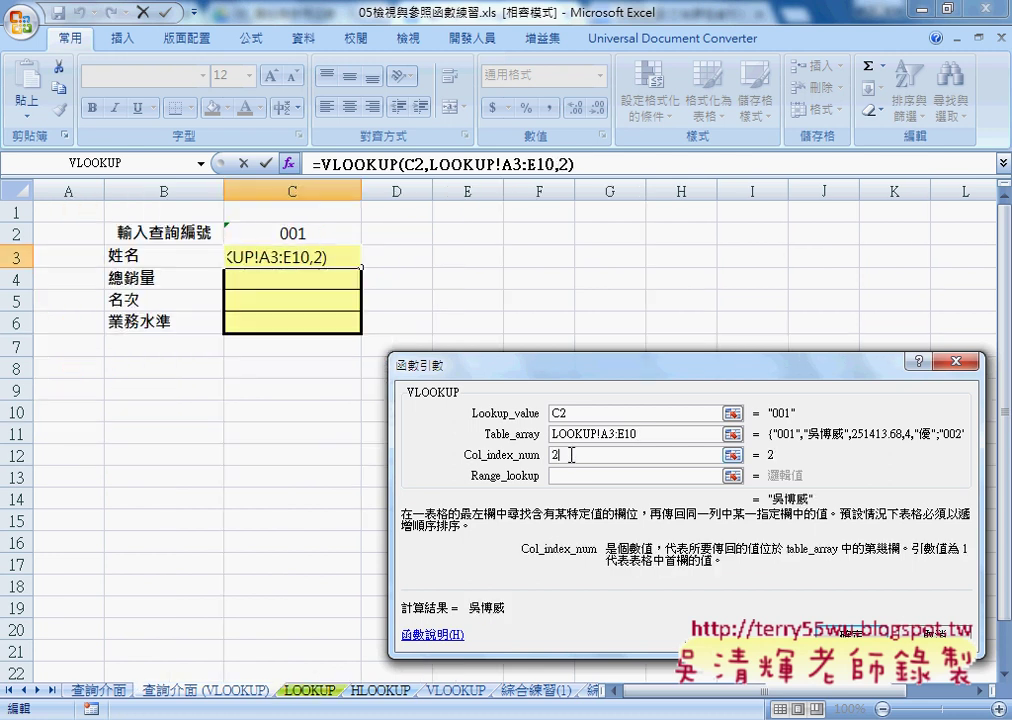
left_click(574, 475)
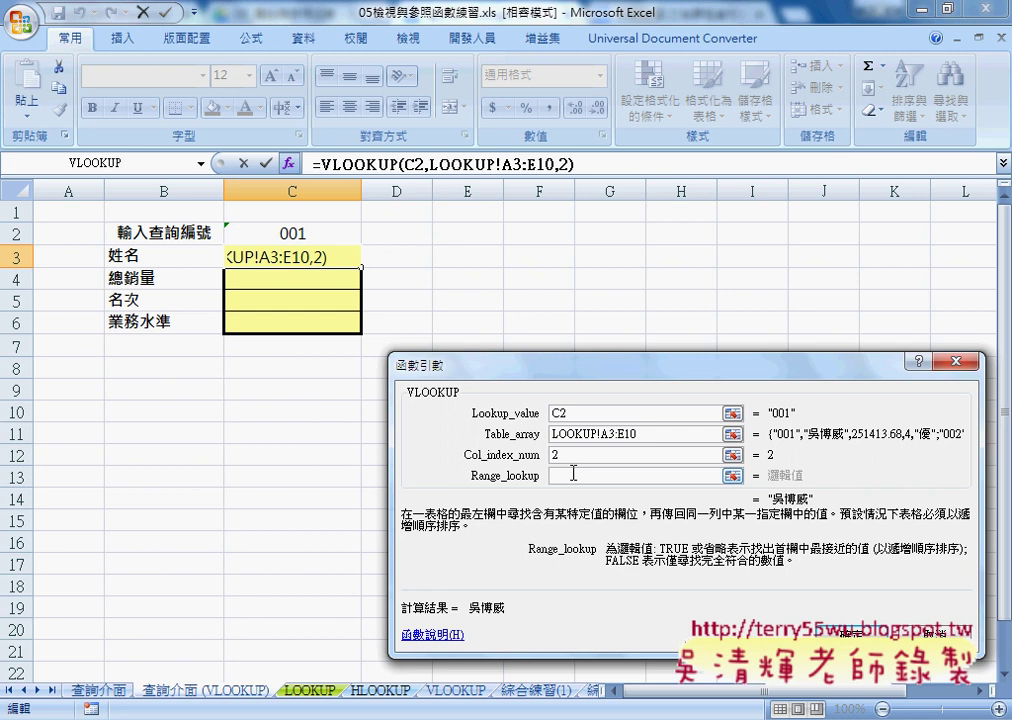
type("0")
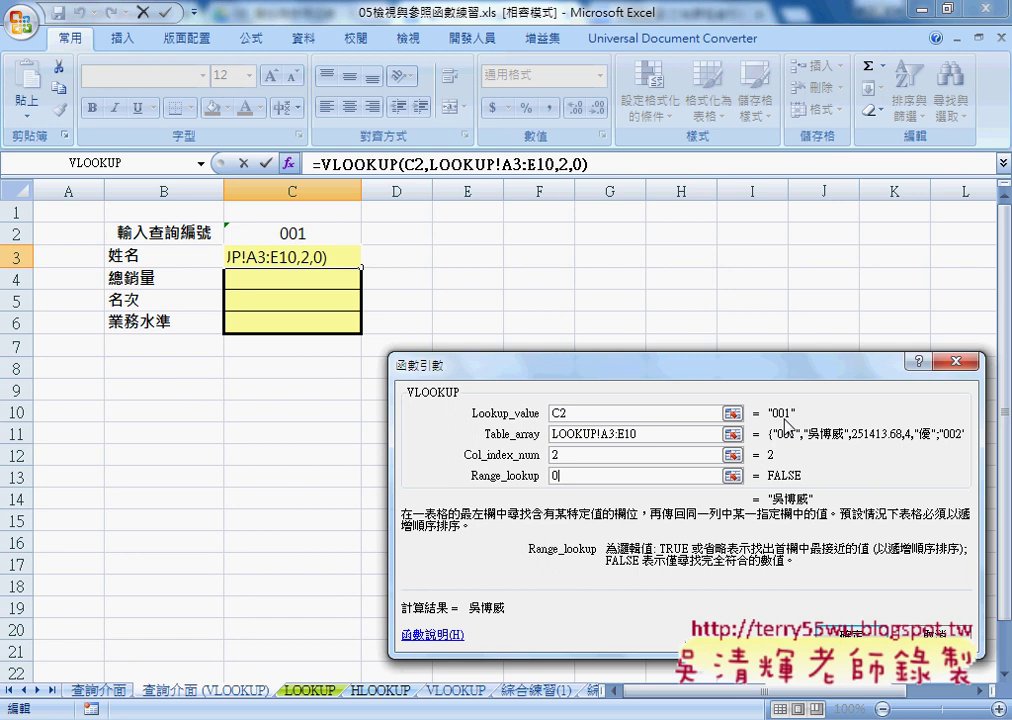
key("BackSpace")
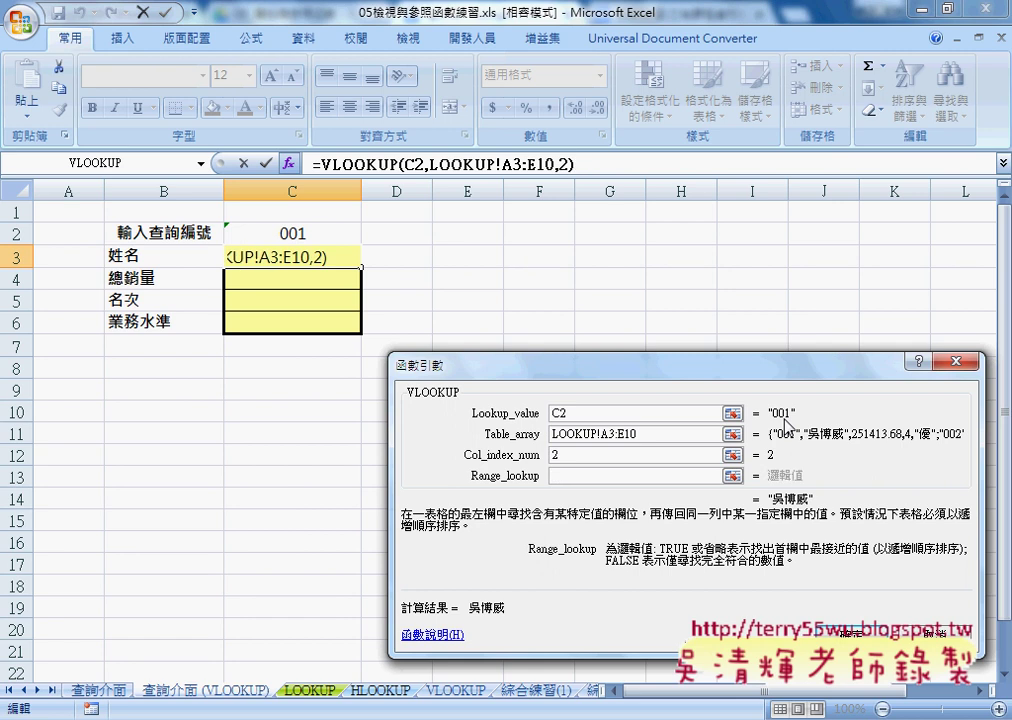
type("1")
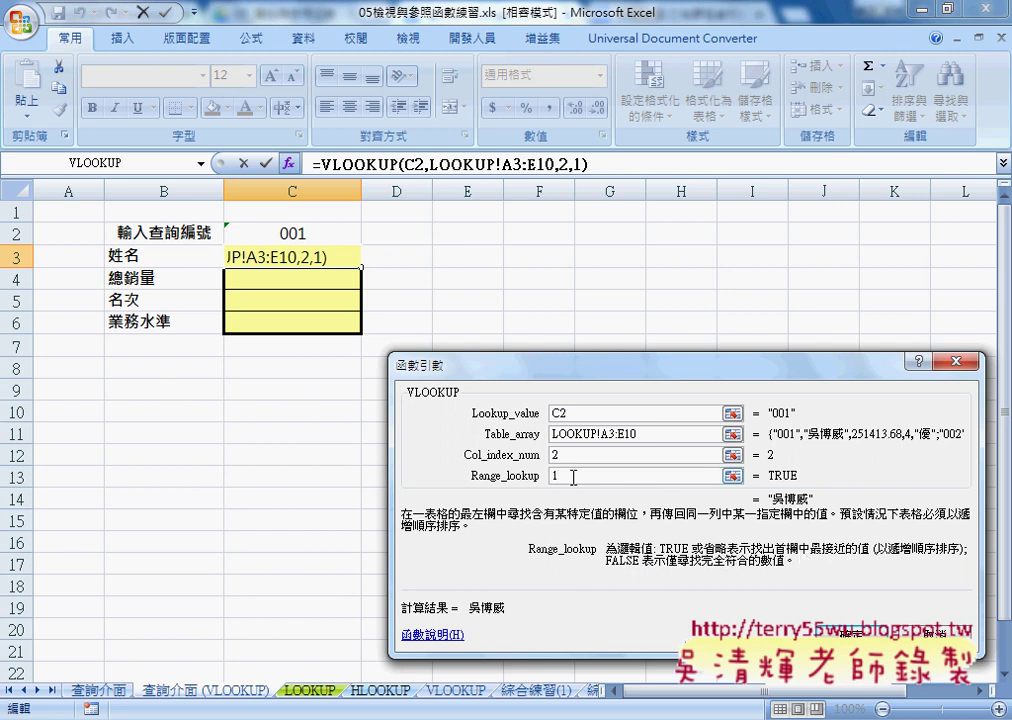
left_click_drag(576, 477, 531, 480)
type("0")
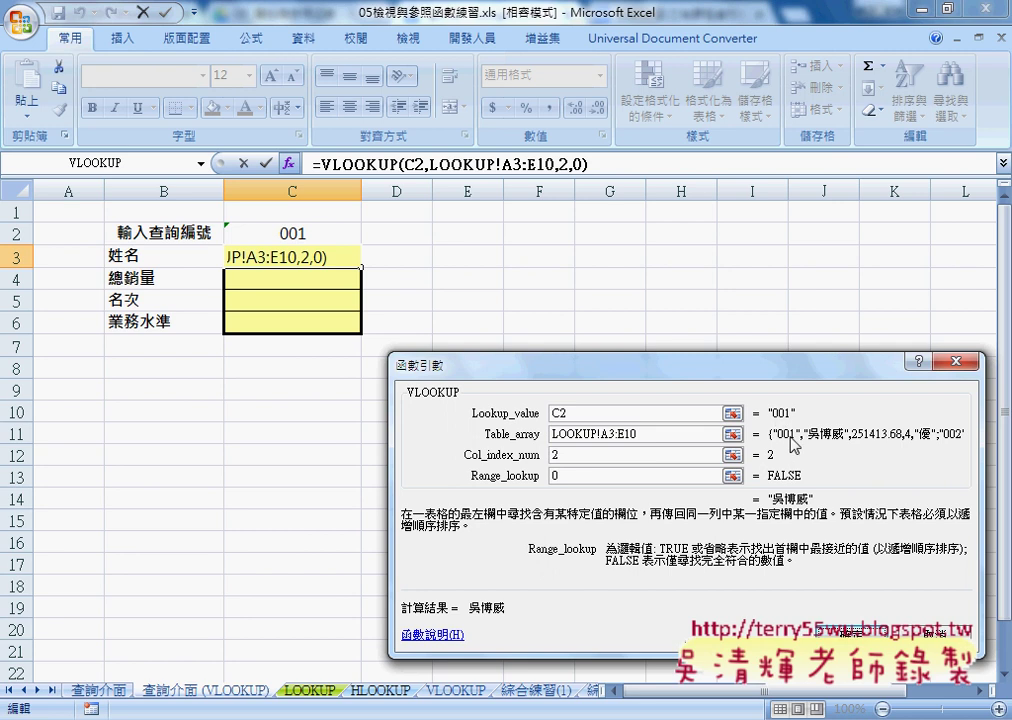
left_click(824, 624)
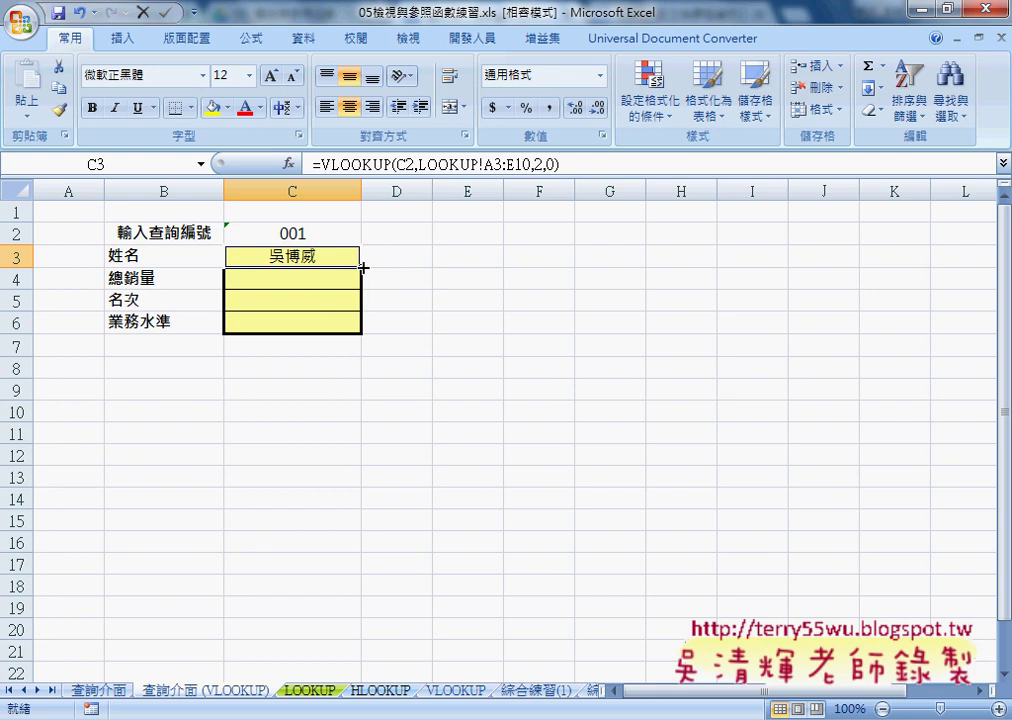
Copy the VLOOKUP formula text from C3's formula bar
left_click(298, 282)
left_click(294, 257)
left_click(316, 163)
left_click_drag(316, 163, 630, 166)
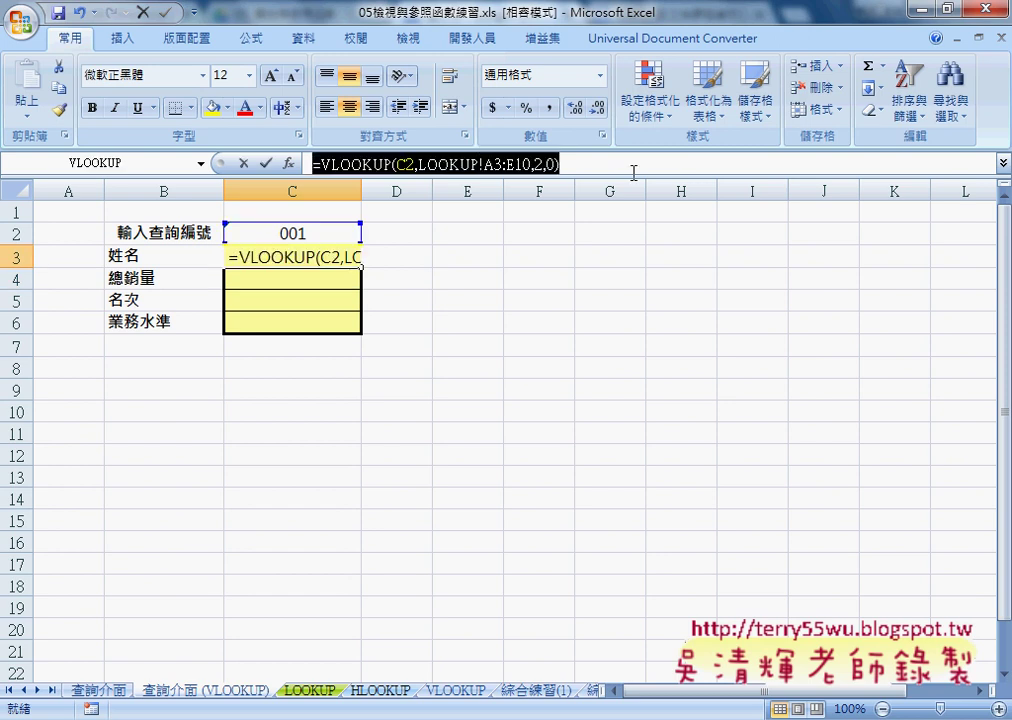
right_click(520, 167)
left_click(565, 203)
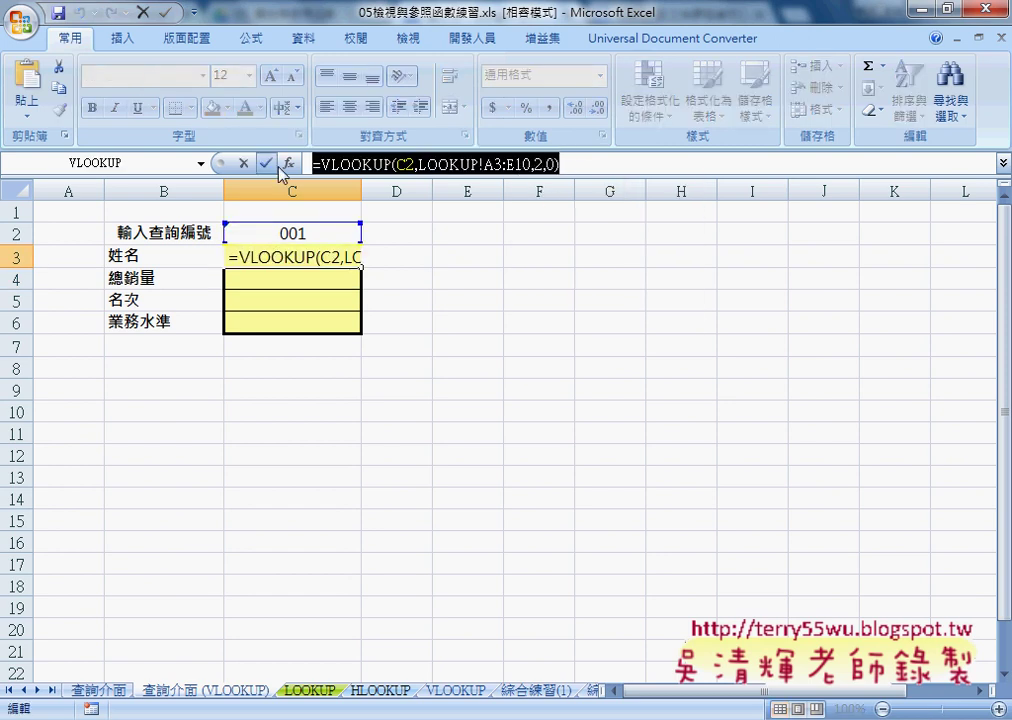
left_click(266, 163)
Paste the formula into C4 with column index 3 so it shows total sales 251413.68
left_click(296, 278)
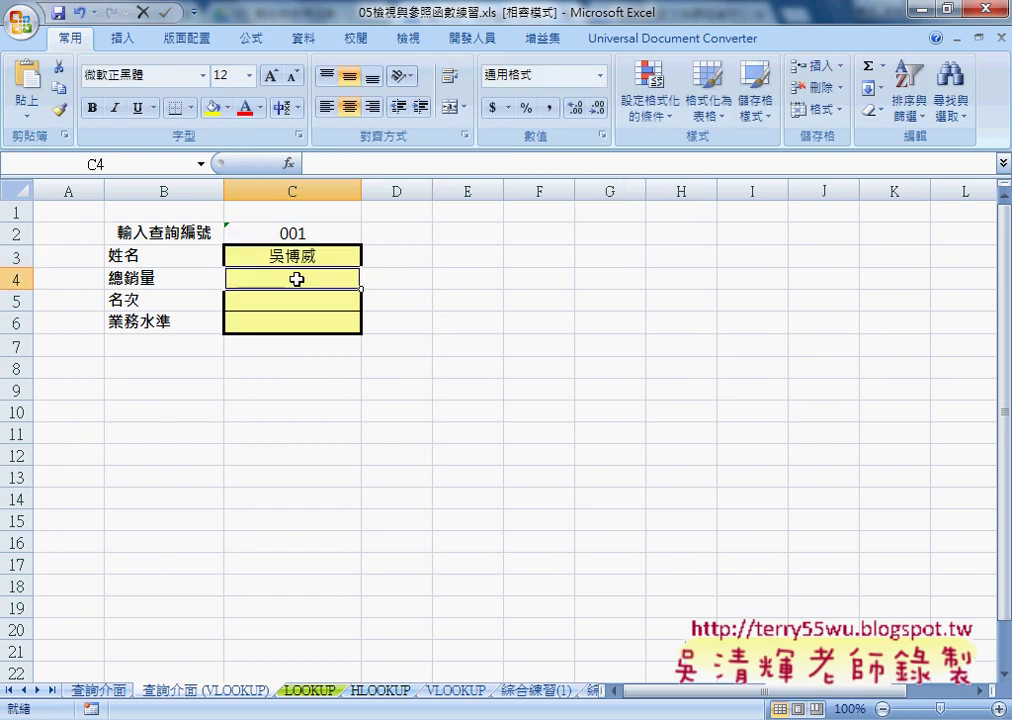
right_click(344, 167)
left_click(391, 227)
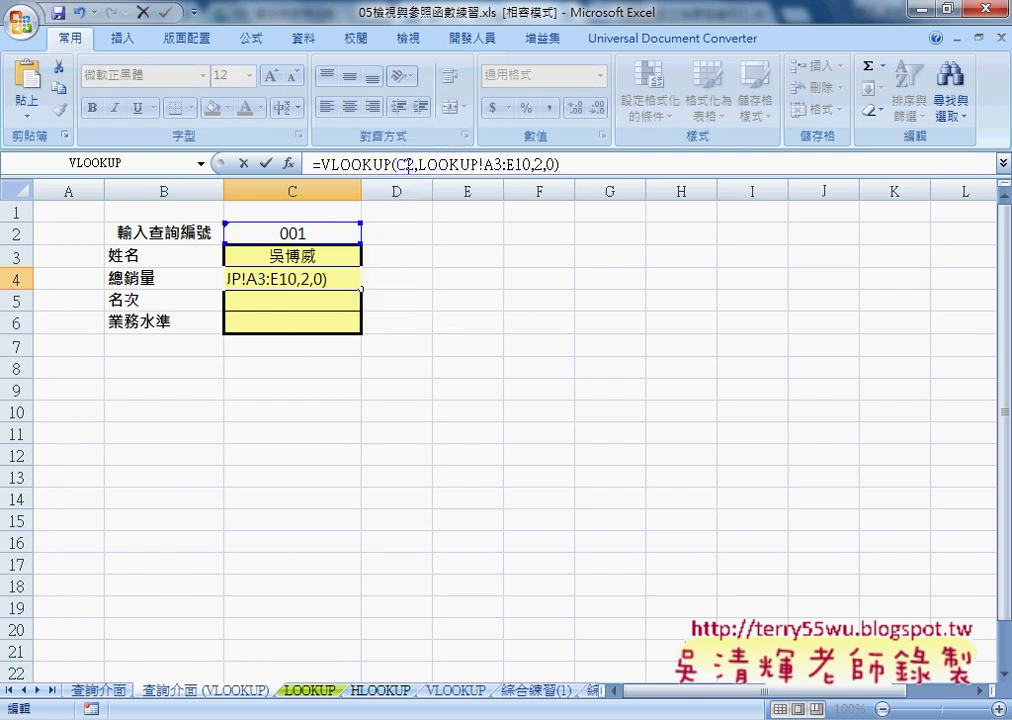
double_click(539, 164)
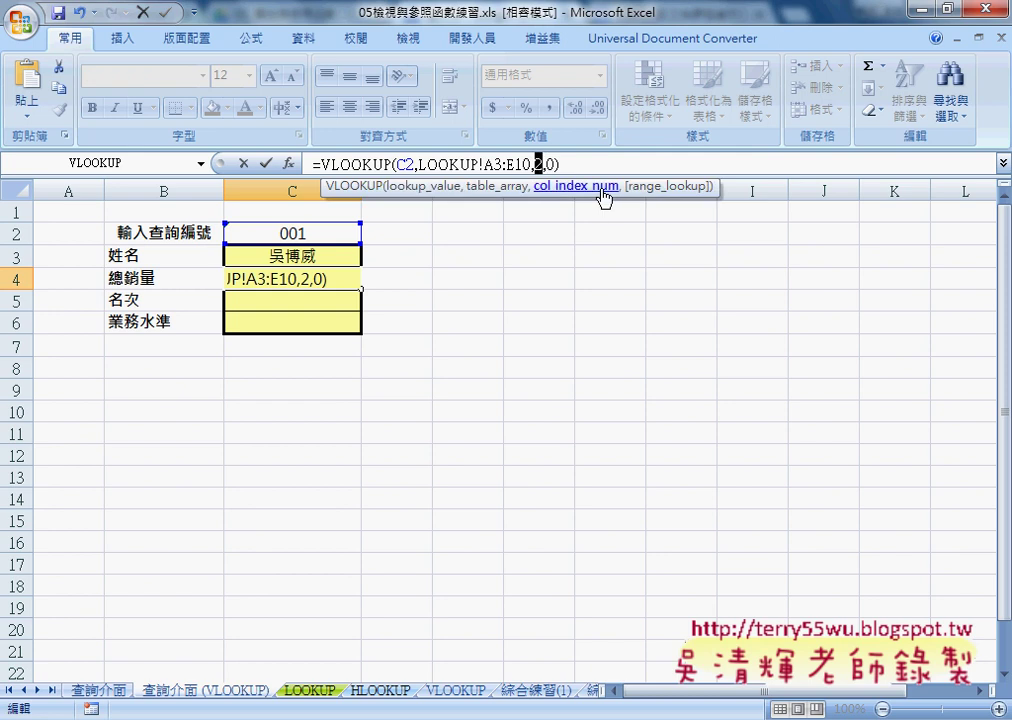
type("3")
key("Return")
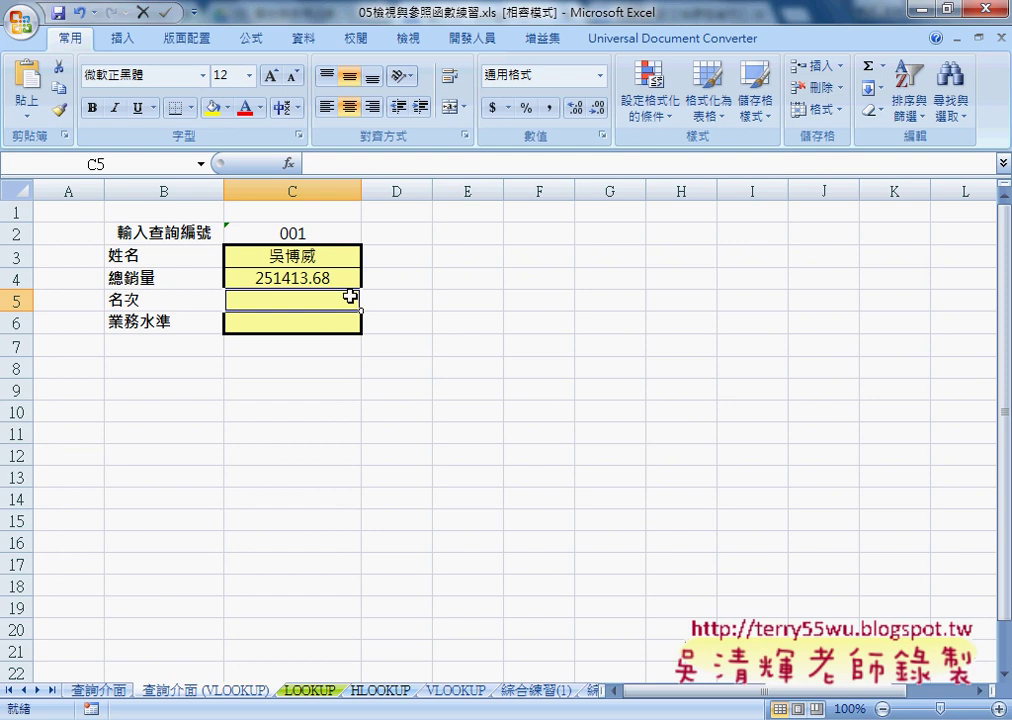
Try pasting the formula into C5 with column index 4, then cancel the edit
right_click(361, 165)
left_click(394, 222)
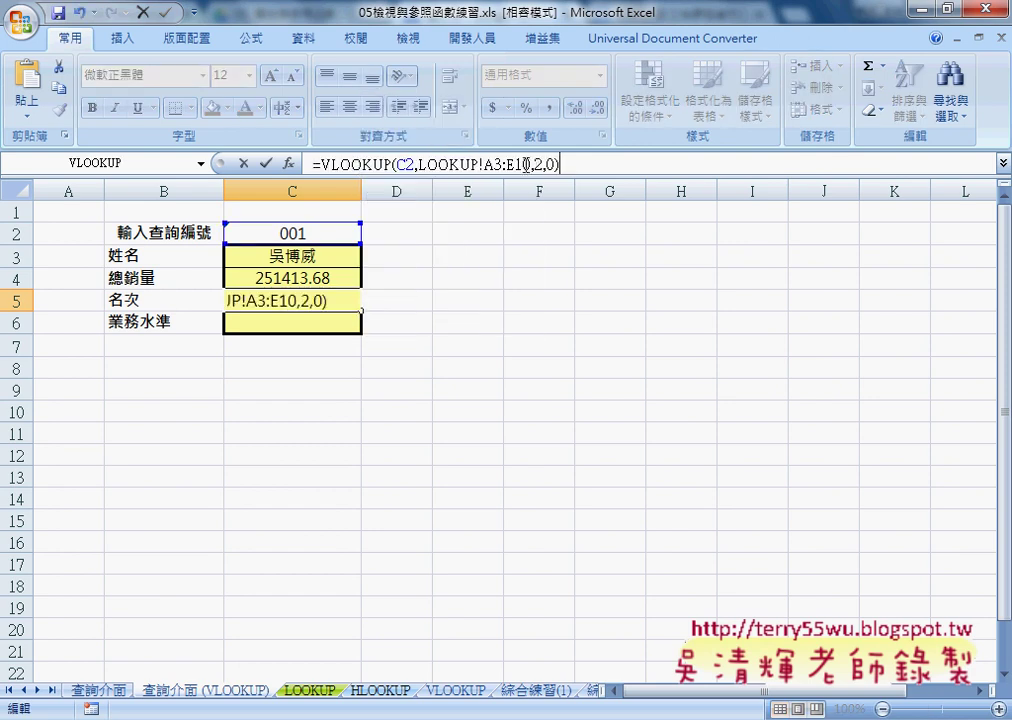
double_click(538, 164)
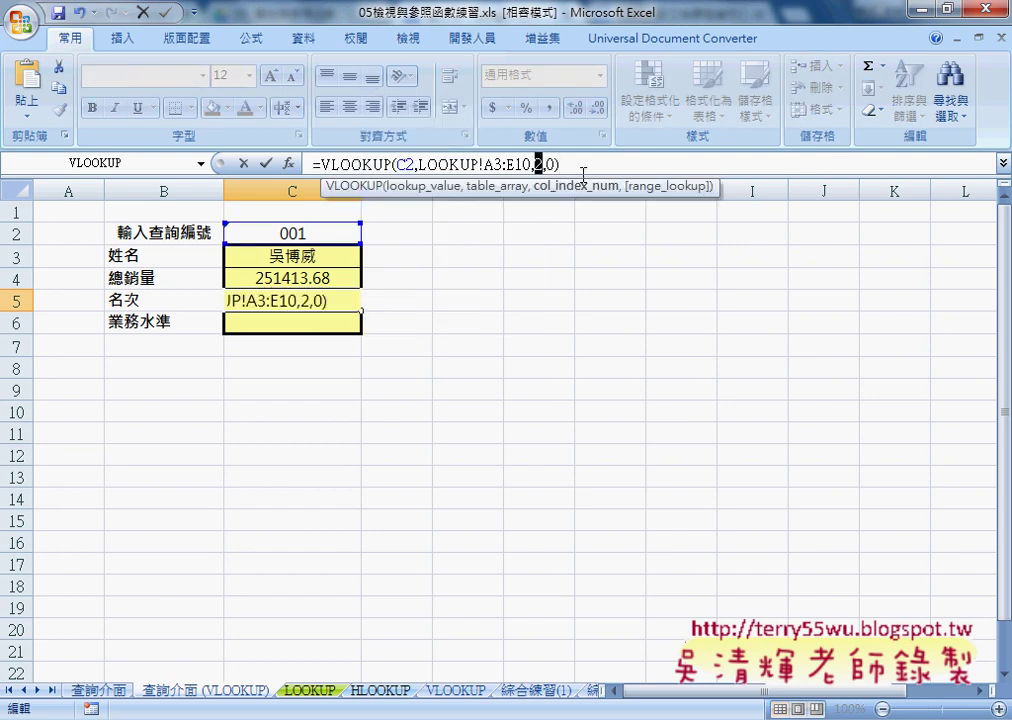
type("4")
key("Escape")
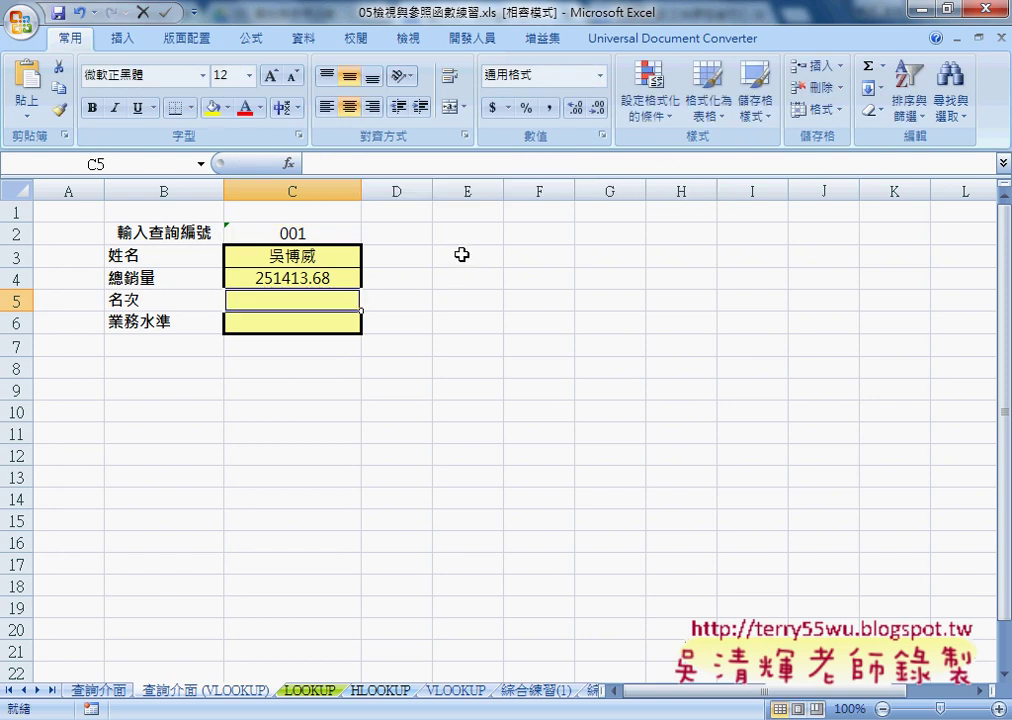
Narrow column D and fill =ROW() from E3 down to E6, showing 3 to 6
left_click_drag(433, 191, 405, 191)
left_click(443, 262)
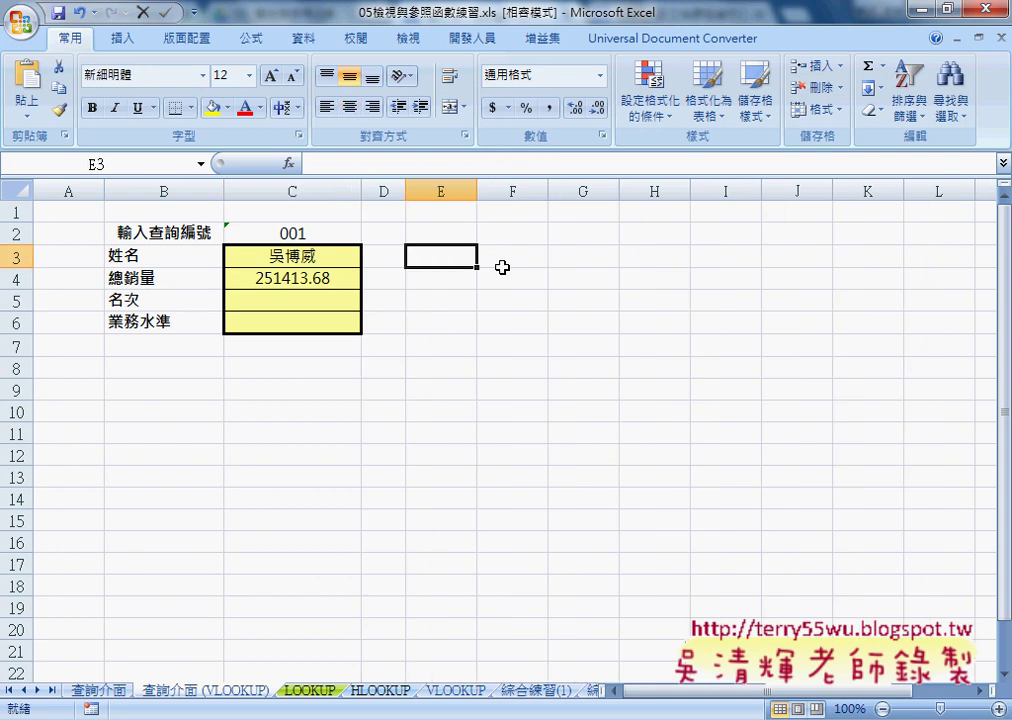
left_click(288, 163)
mouse_move(672, 278)
left_mouse_down()
mouse_move(641, 355)
mouse_move(666, 156)
left_mouse_up()
left_click_drag(904, 294, 905, 322)
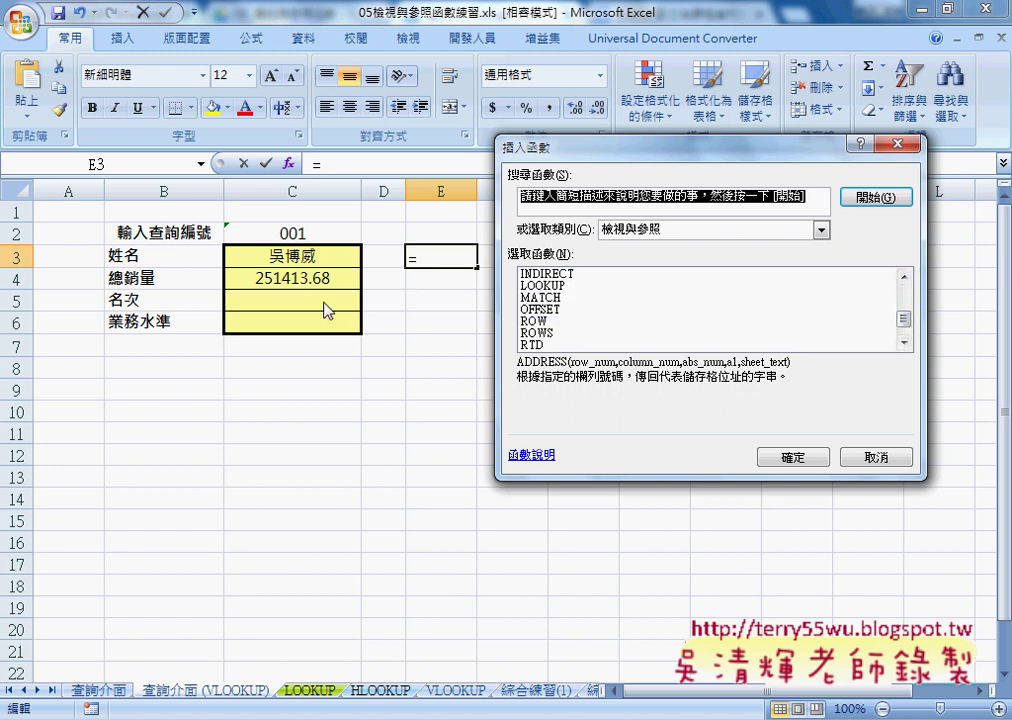
left_click(543, 322)
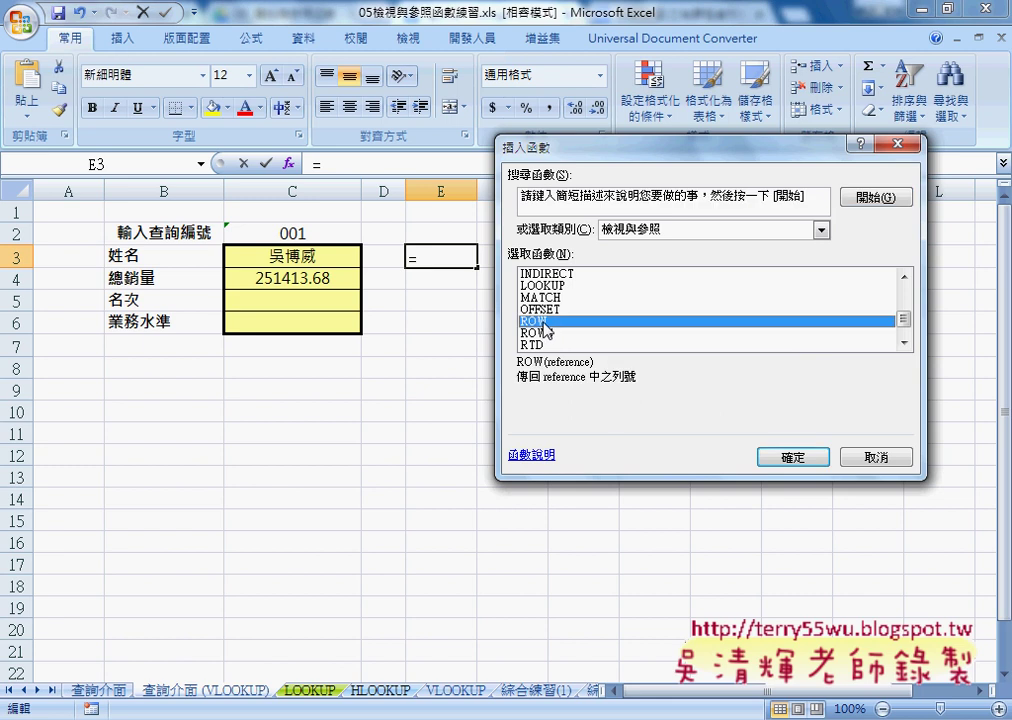
left_click(795, 458)
left_click(845, 394)
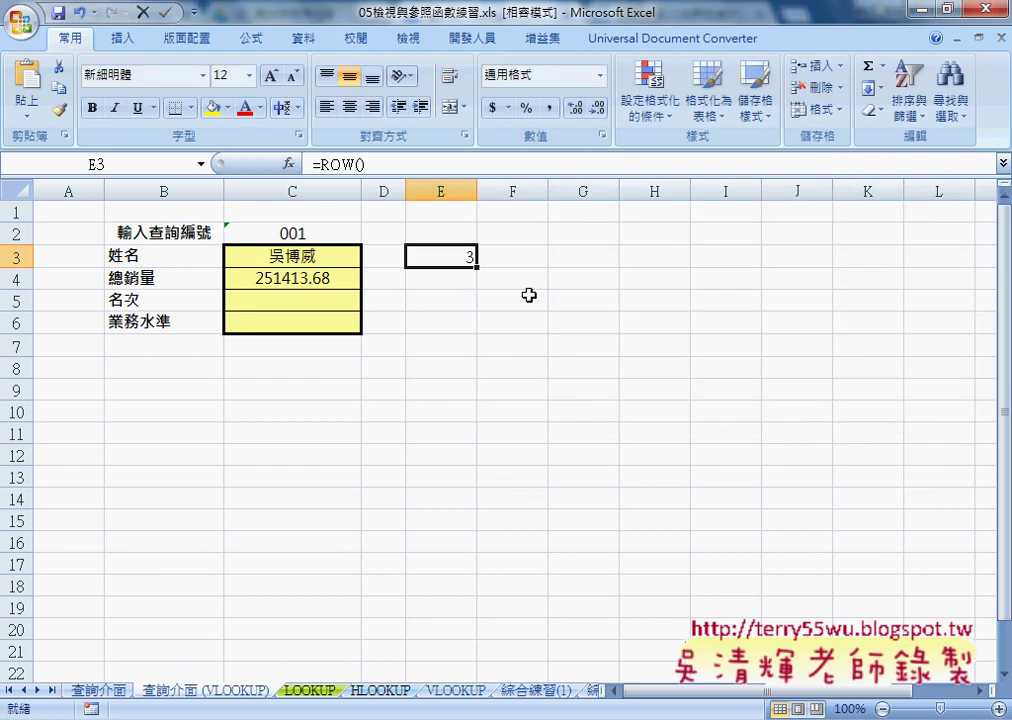
left_click_drag(480, 265, 474, 330)
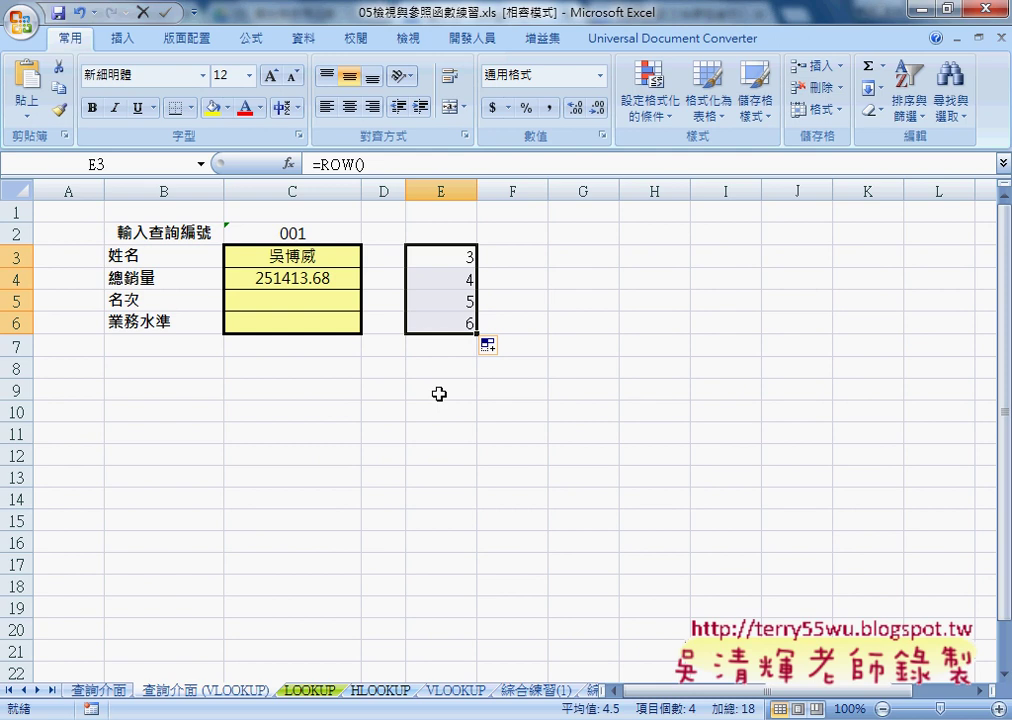
left_click(459, 256)
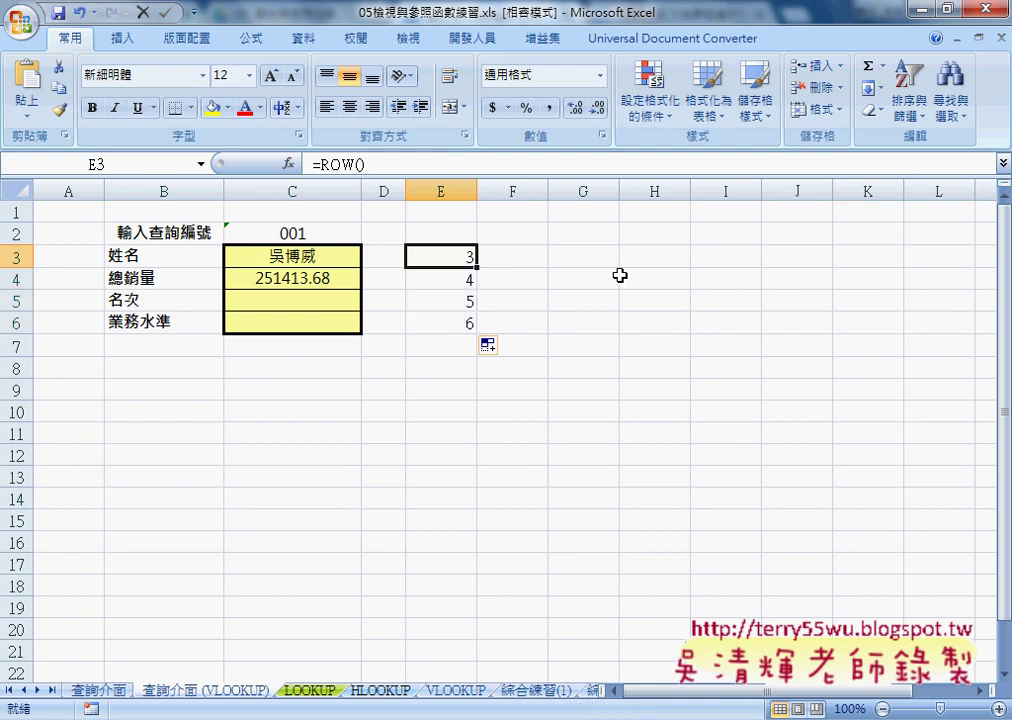
Change E3 to =ROW()-1 and fill it down to E6 so it shows 2 through 5
left_click(386, 163)
type("-")
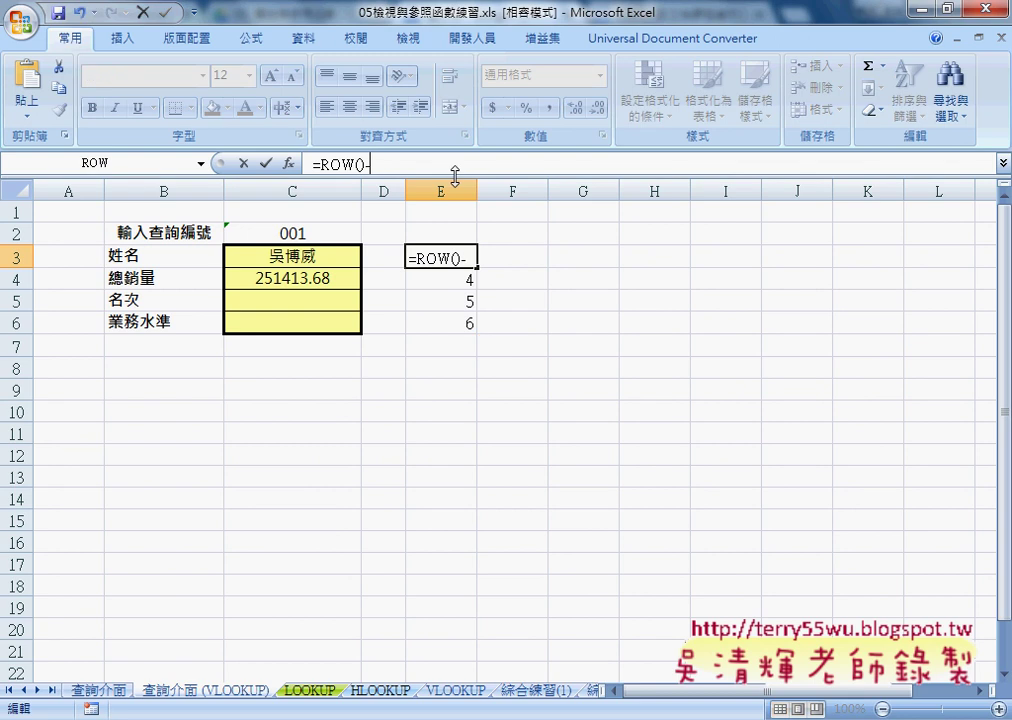
type("1")
left_click(265, 163)
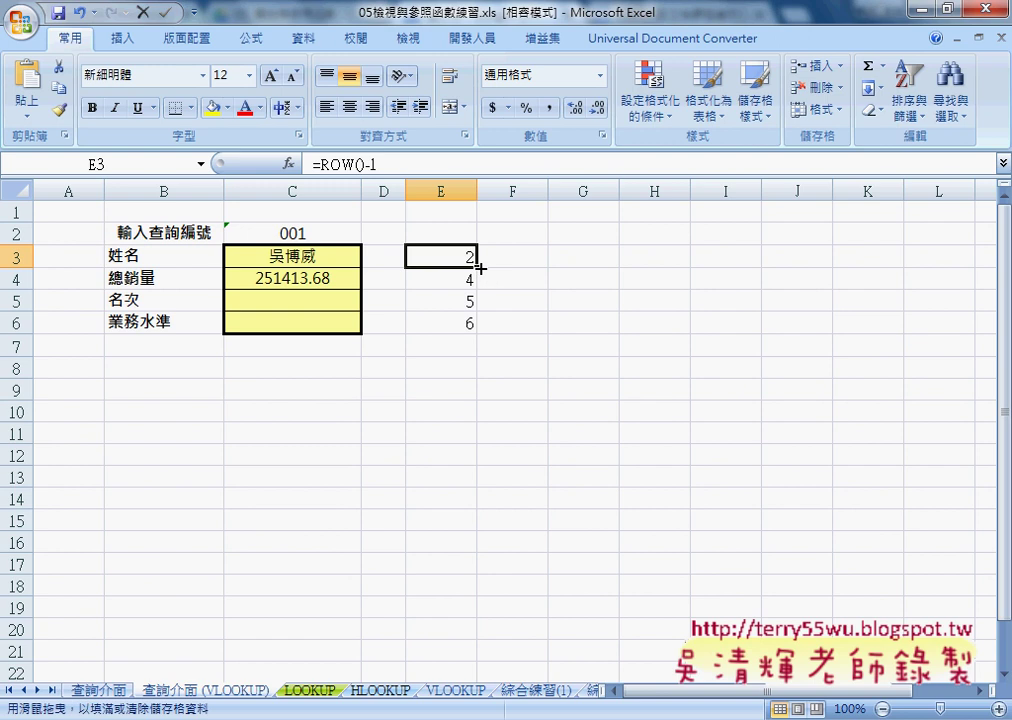
left_click_drag(480, 268, 479, 333)
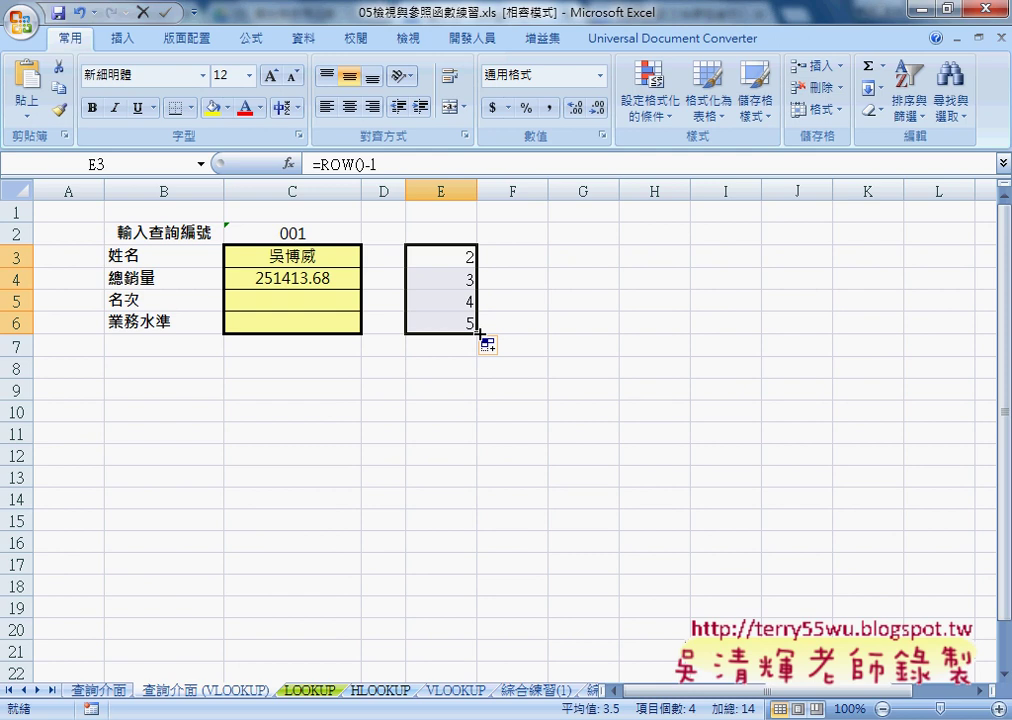
left_click_drag(320, 164, 405, 165)
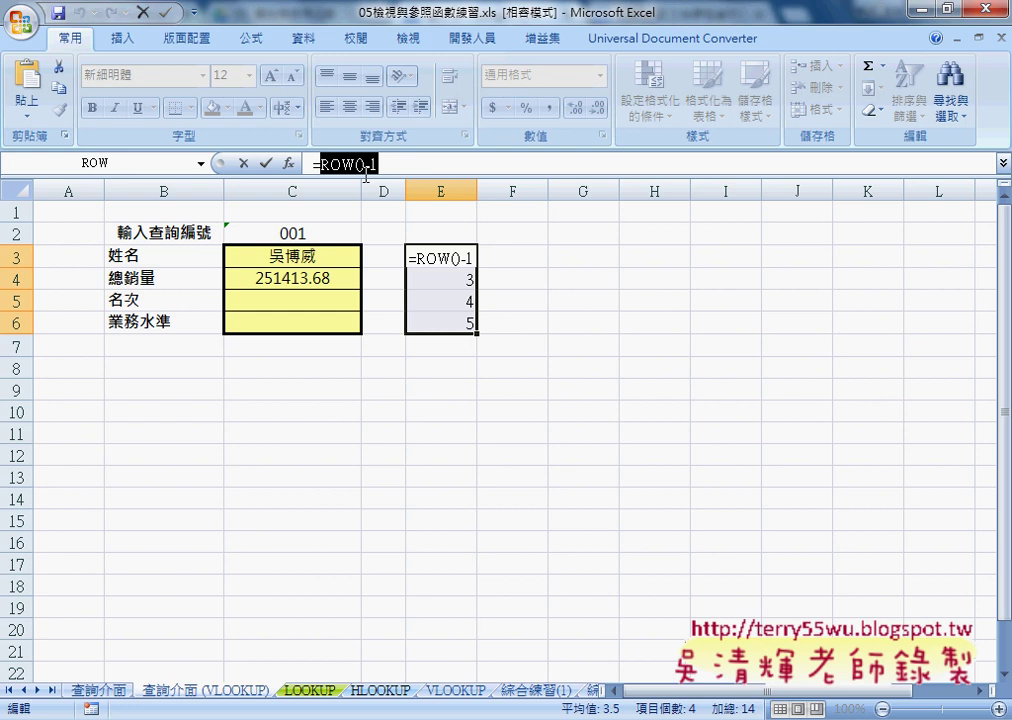
Copy the ROW()-1 expression from E3's formula
left_click(308, 207)
left_click(244, 164)
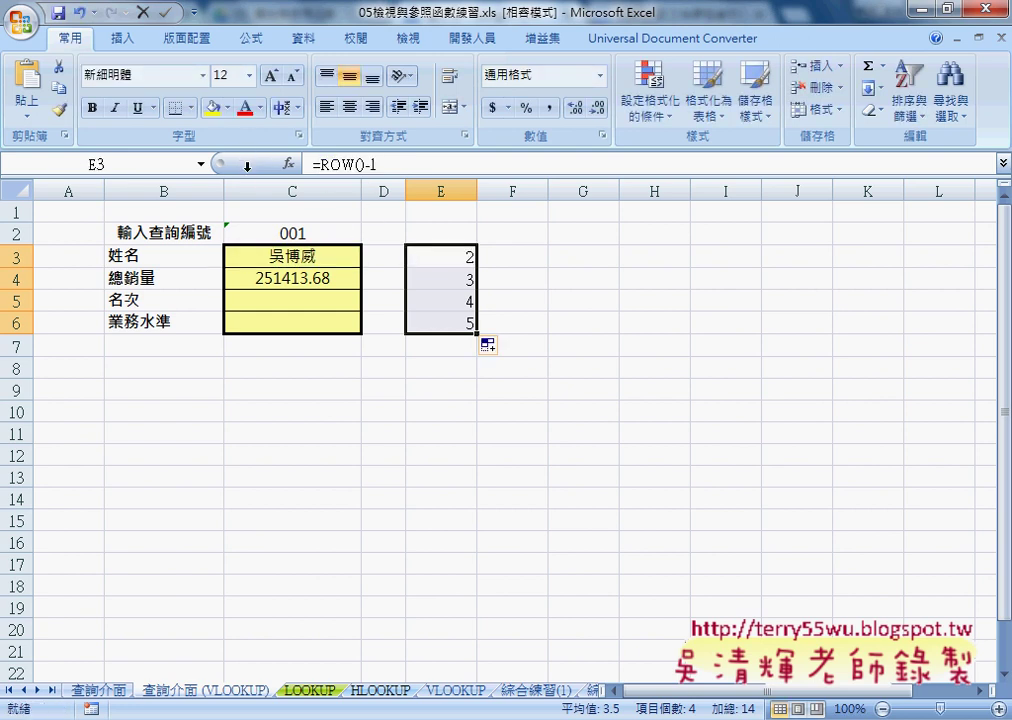
left_click(326, 258)
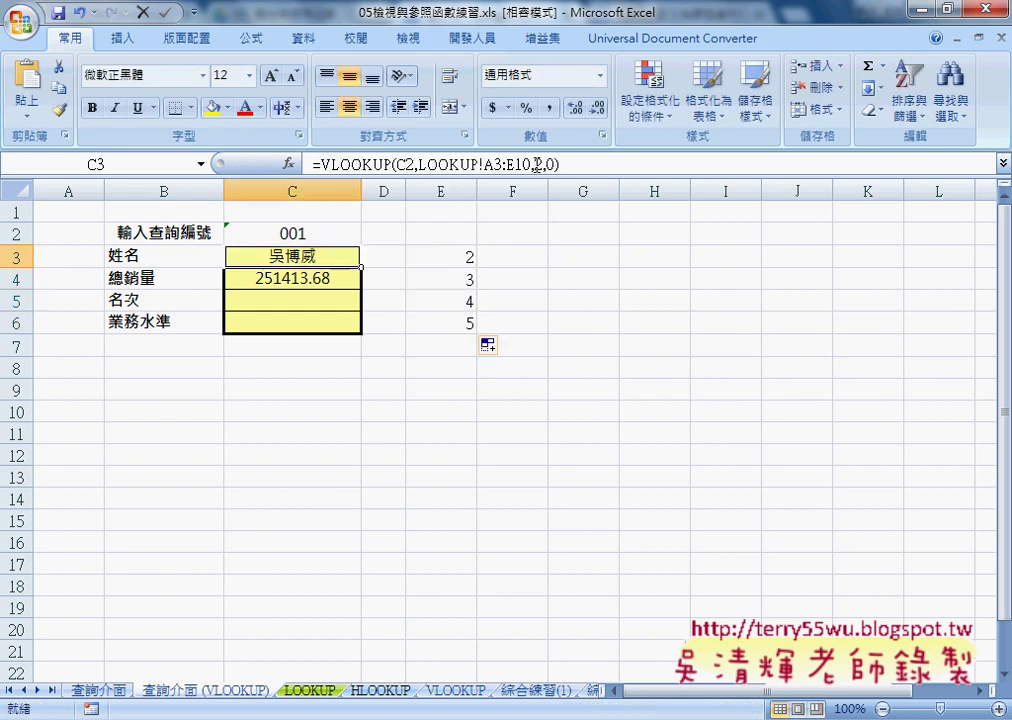
left_click(459, 261)
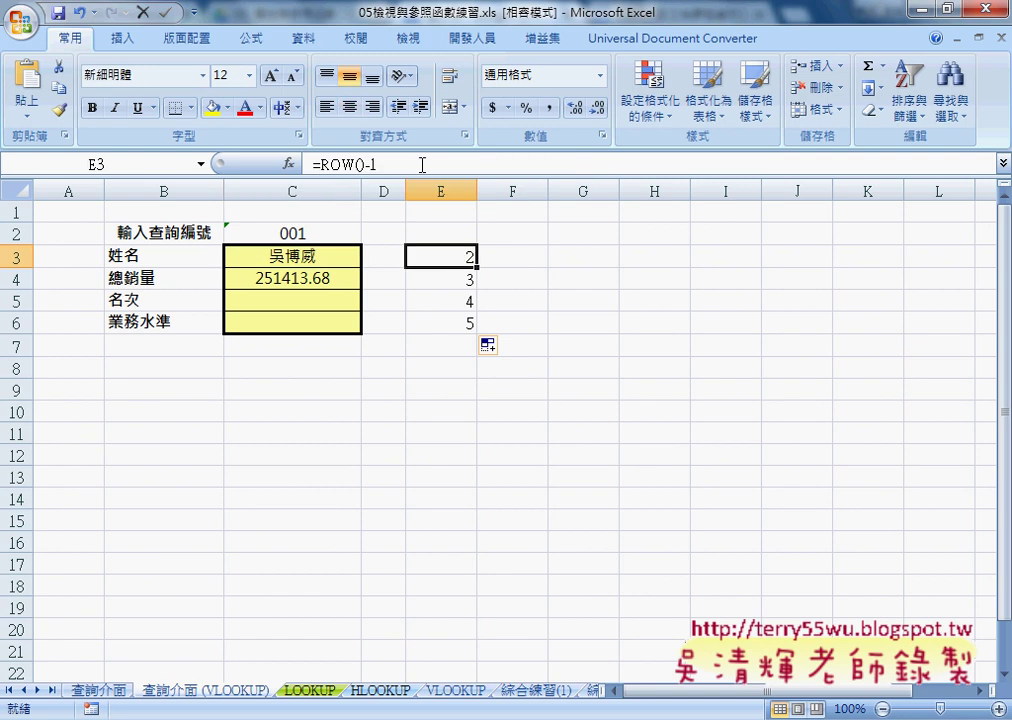
left_click_drag(380, 164, 320, 164)
right_click(343, 165)
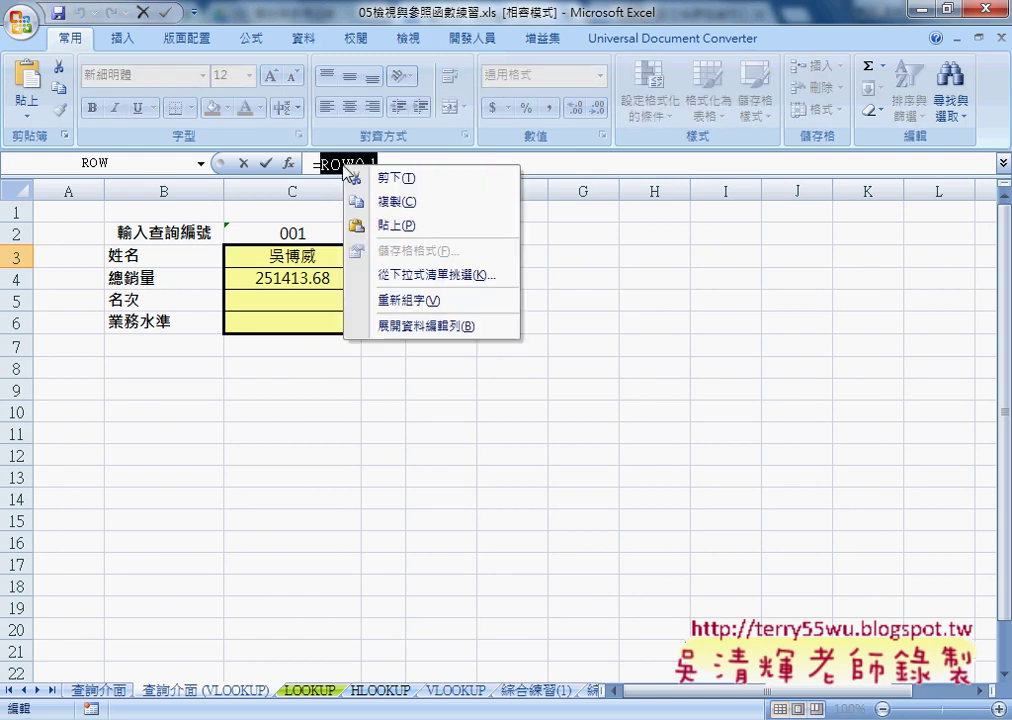
left_click(386, 203)
left_click(245, 164)
Replace the column index 2 in C3's VLOOKUP with ROW()-1
left_click(294, 253)
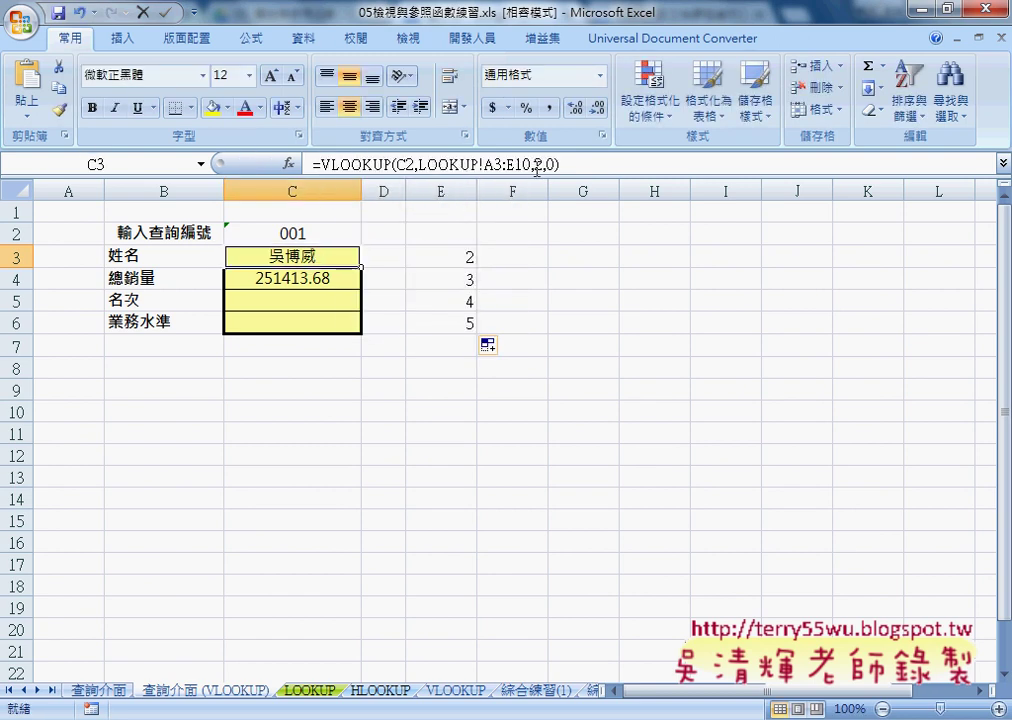
double_click(537, 164)
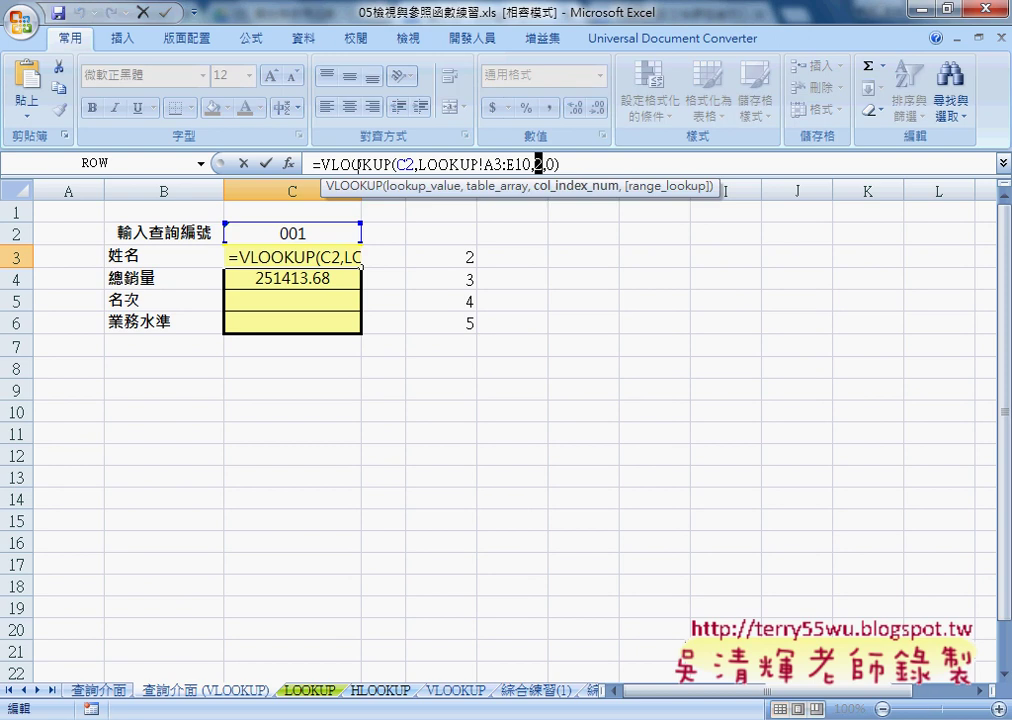
left_click(289, 163)
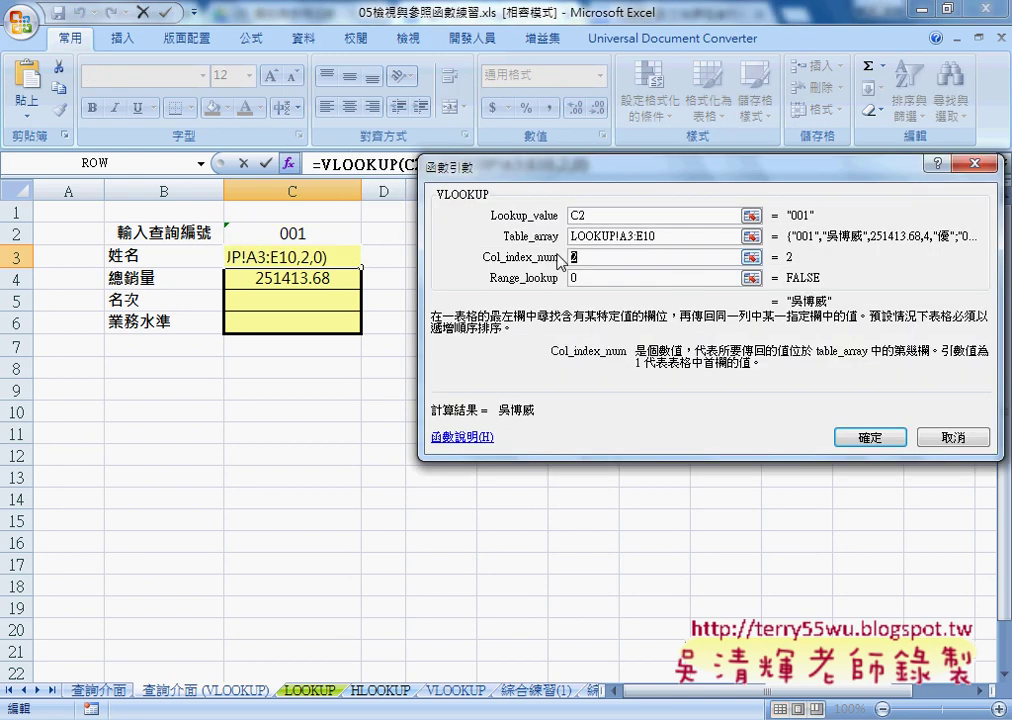
right_click(589, 256)
left_click(608, 313)
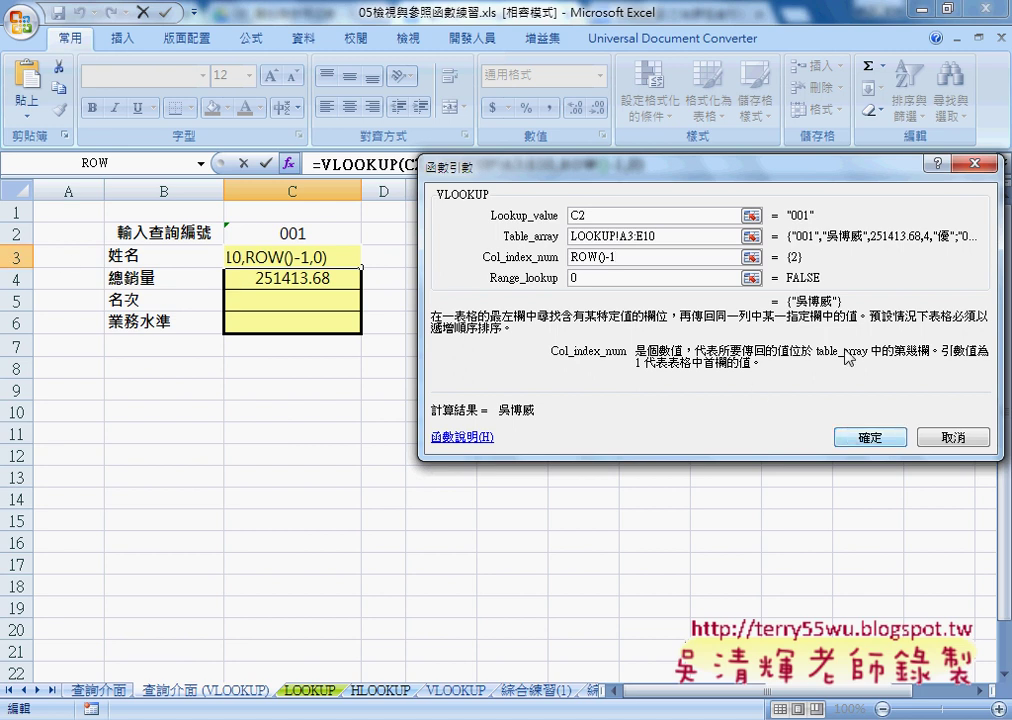
left_click(880, 437)
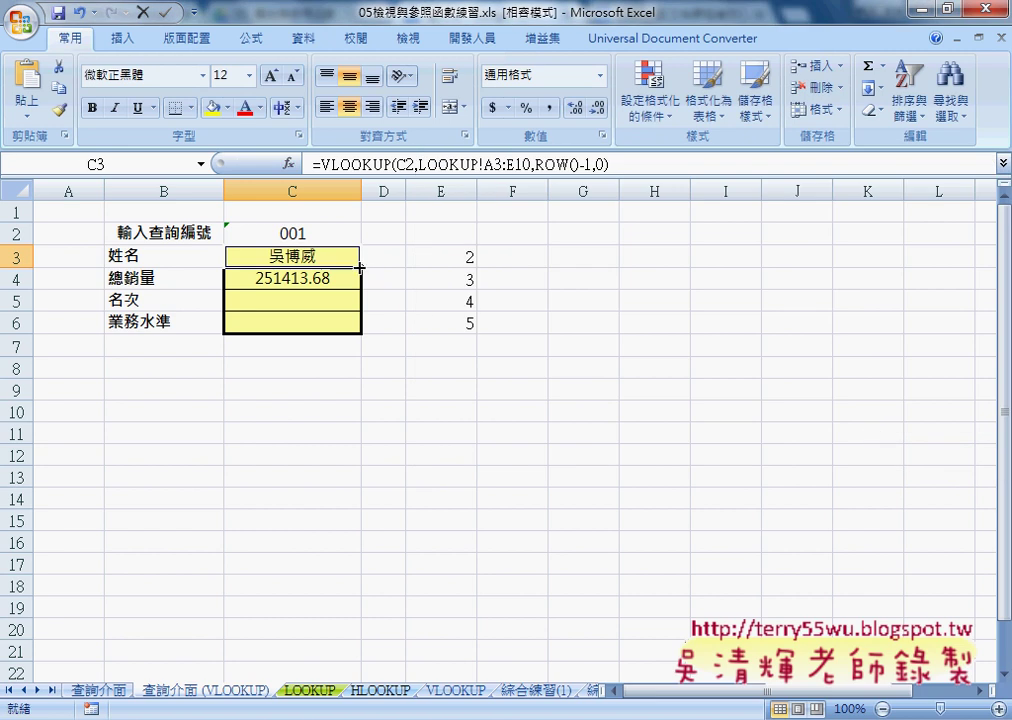
Fill C3's VLOOKUP down to C6, then change C3's lookup value to C$2
left_click_drag(361, 267, 354, 327)
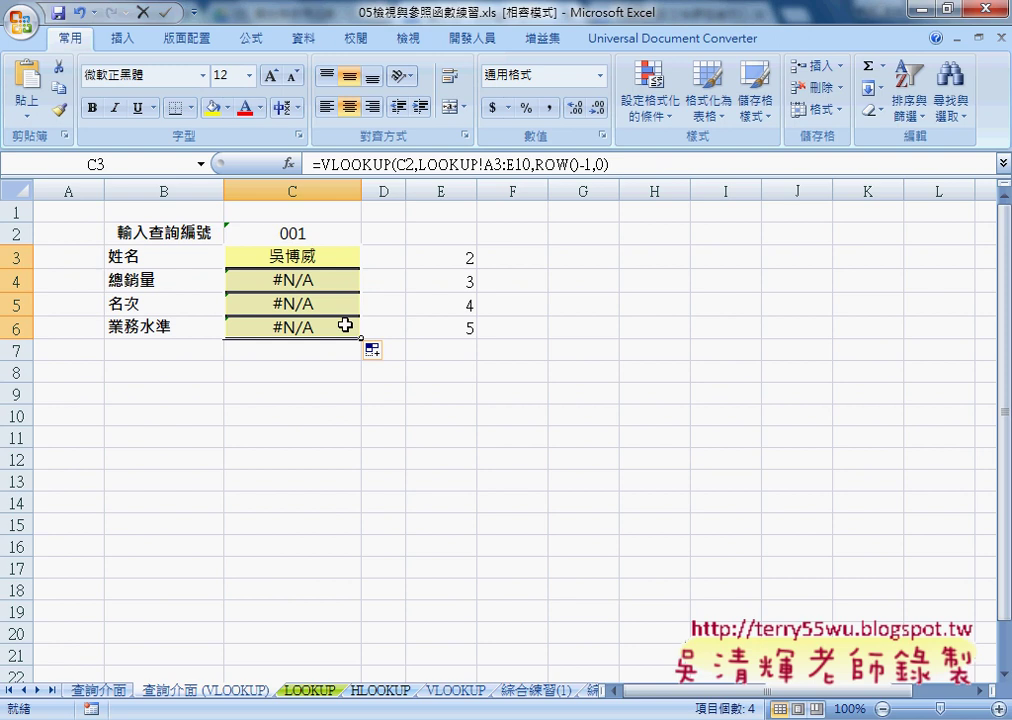
left_click(314, 256)
left_click(407, 164)
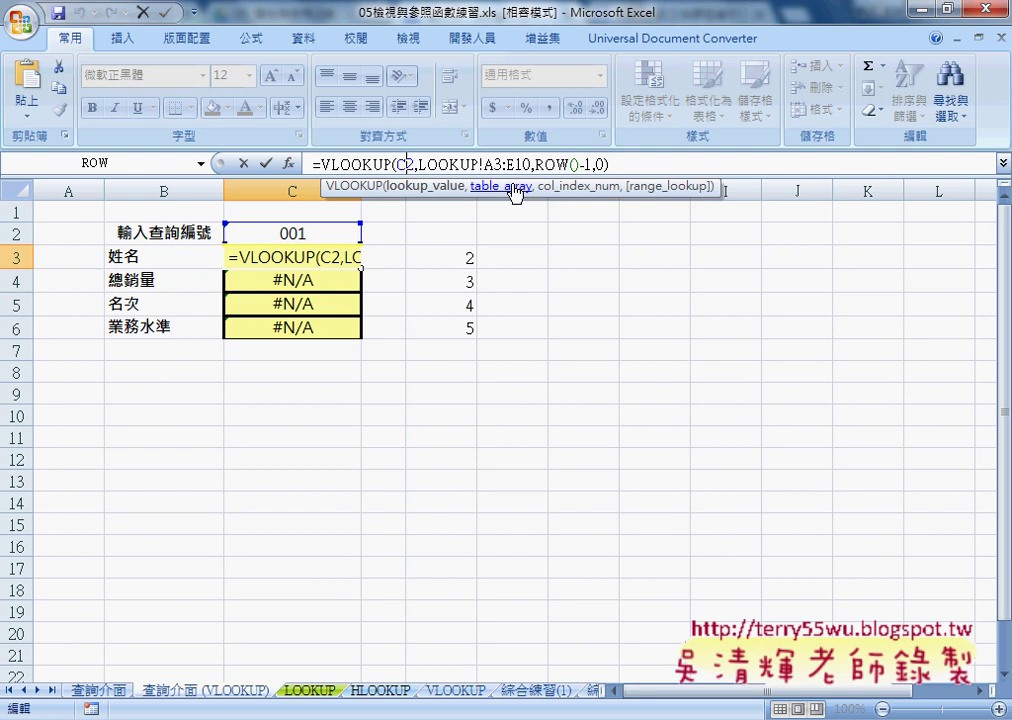
type("$")
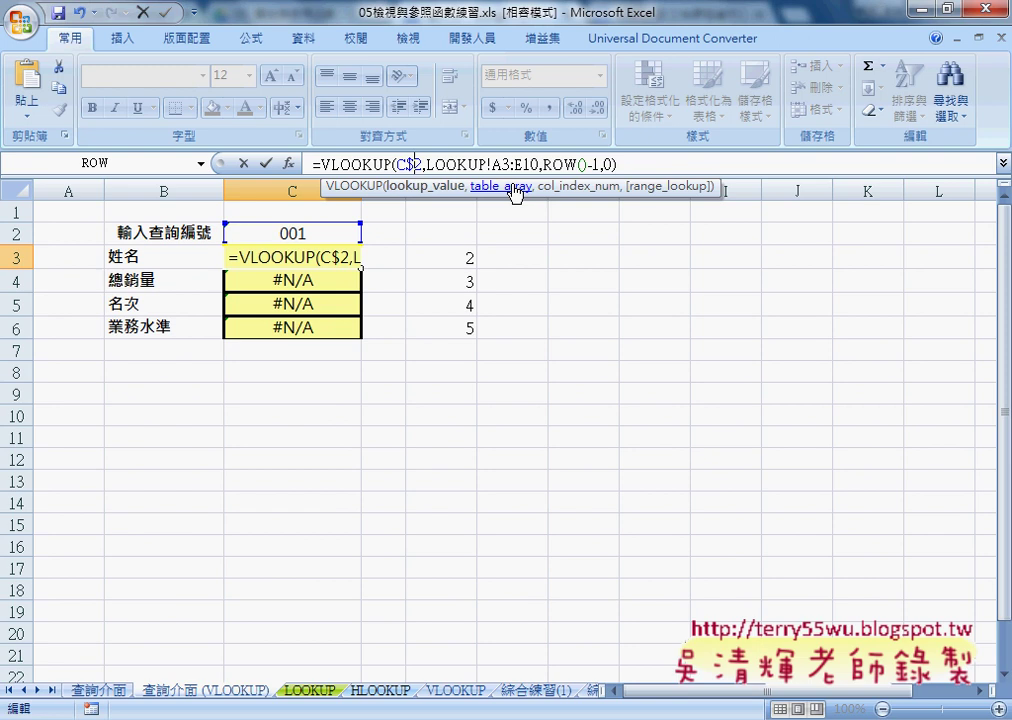
key("BackSpace")
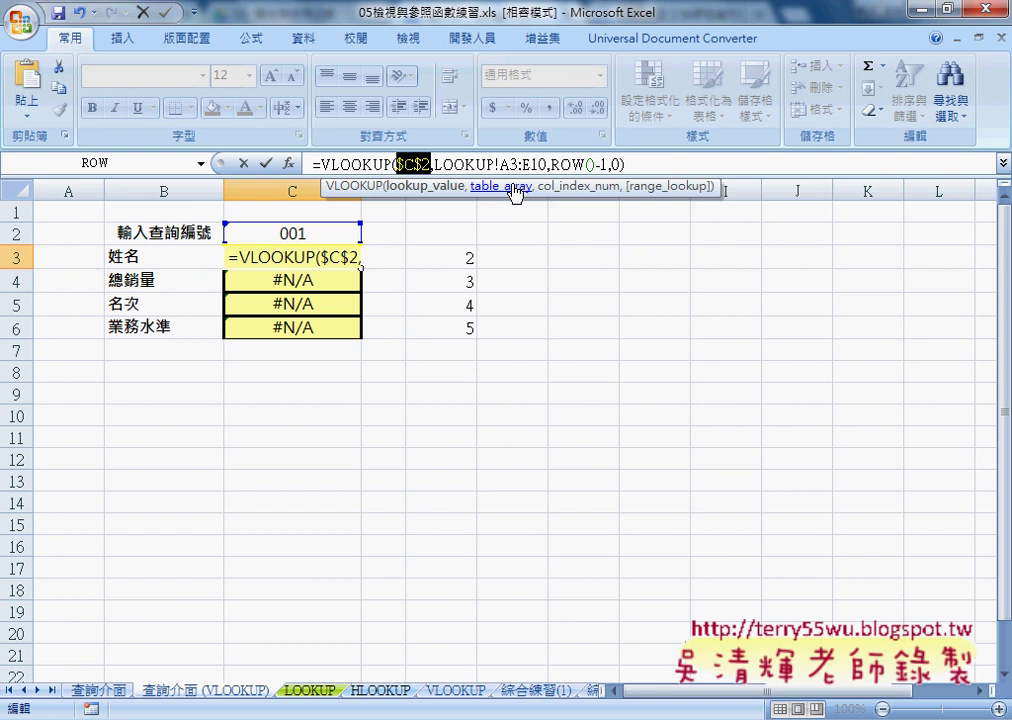
key("F4")
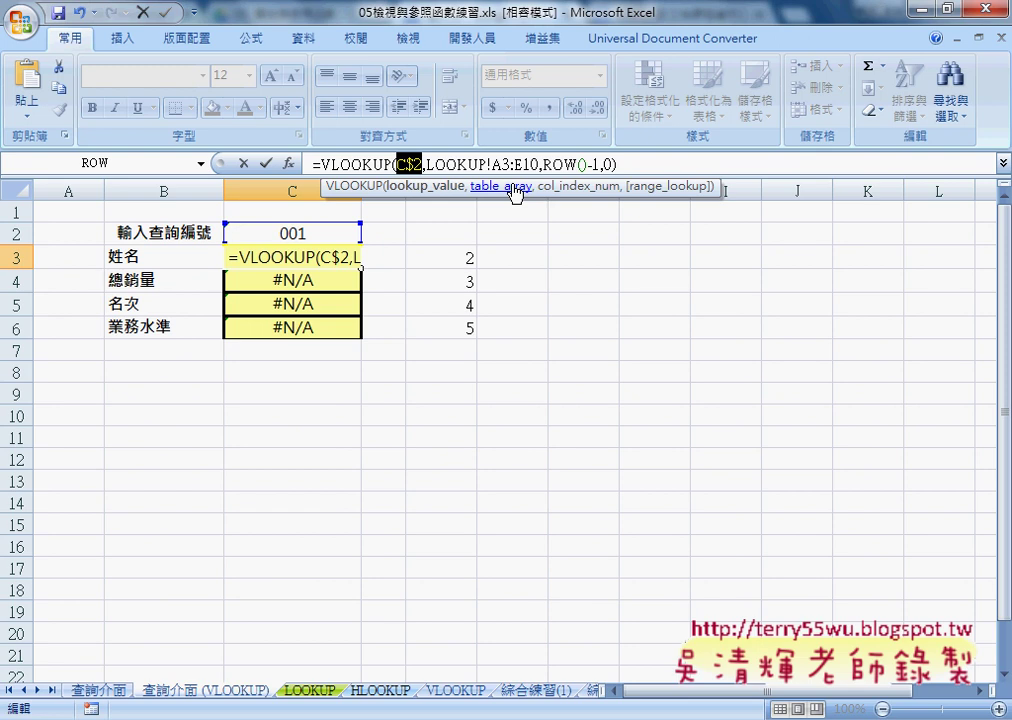
left_click(267, 166)
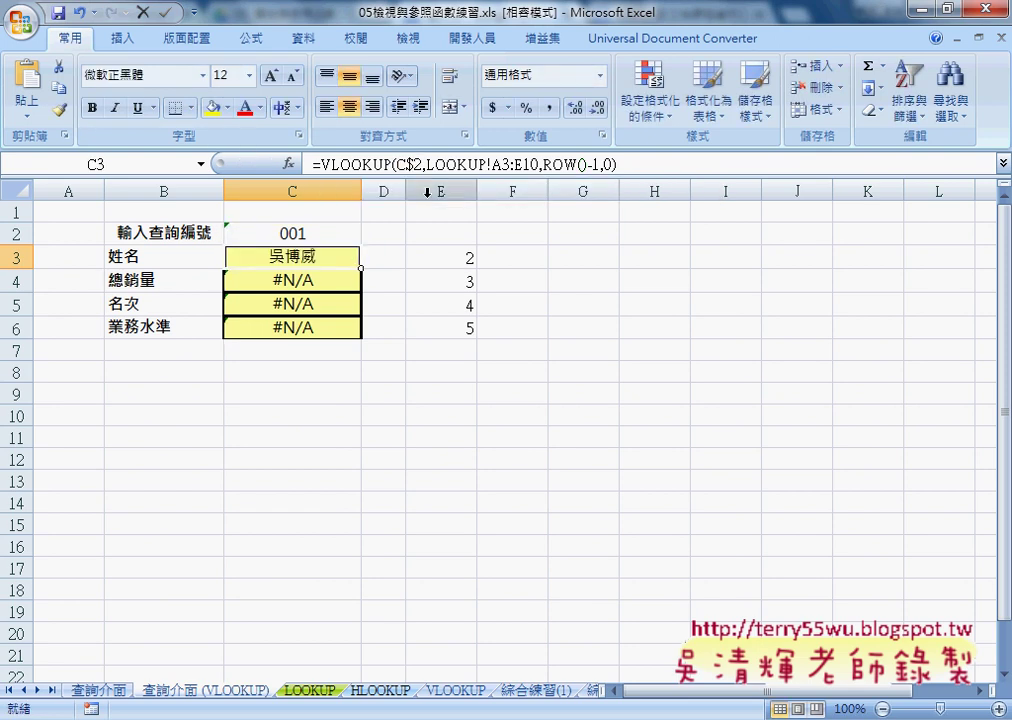
Change C3's table reference to LOOKUP!A$3:E$10 so only its rows are locked
left_click(520, 165)
left_click_drag(491, 163, 540, 163)
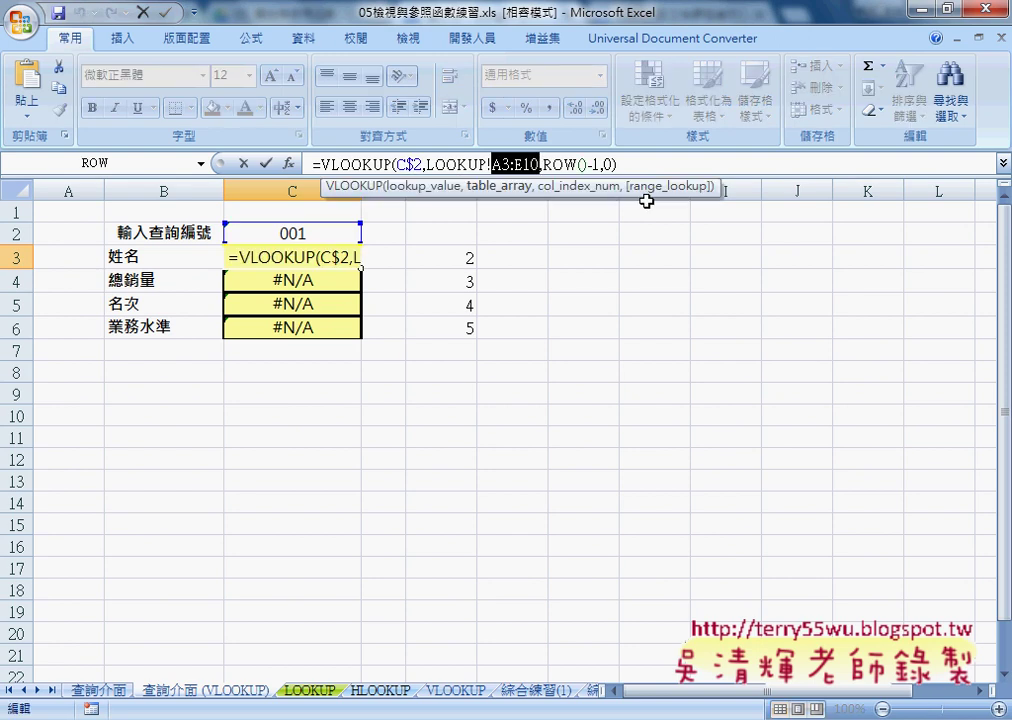
key("F4")
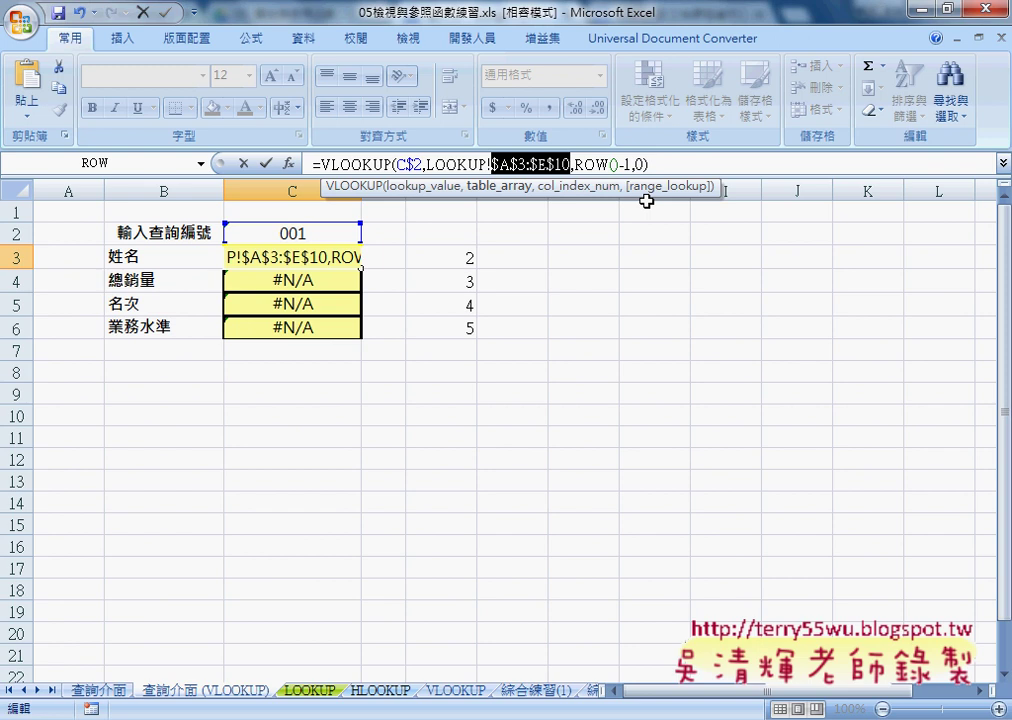
key("F4")
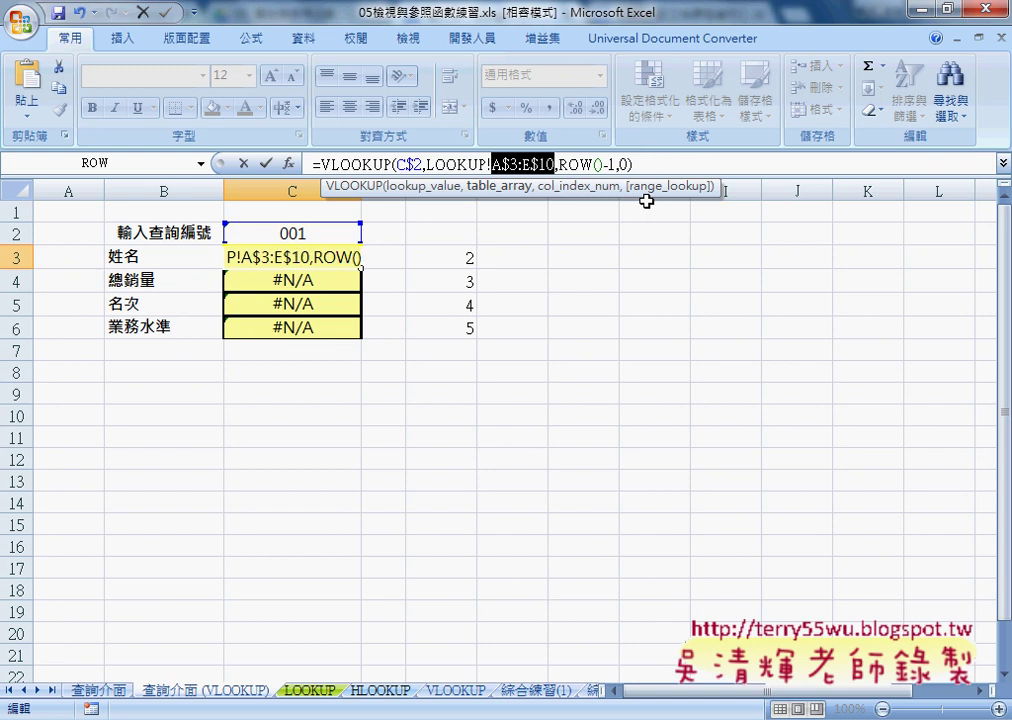
left_click(268, 166)
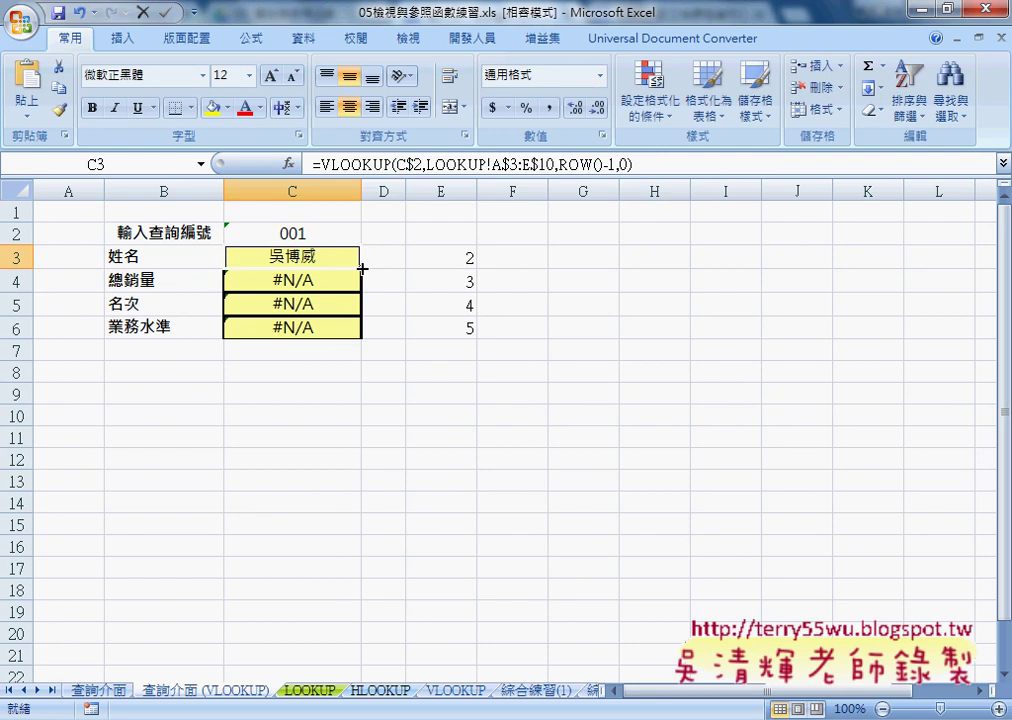
Fill C3's formula down to C6, showing 251413.68, 4 and 優, then review its ROW() part
left_click_drag(361, 267, 357, 332)
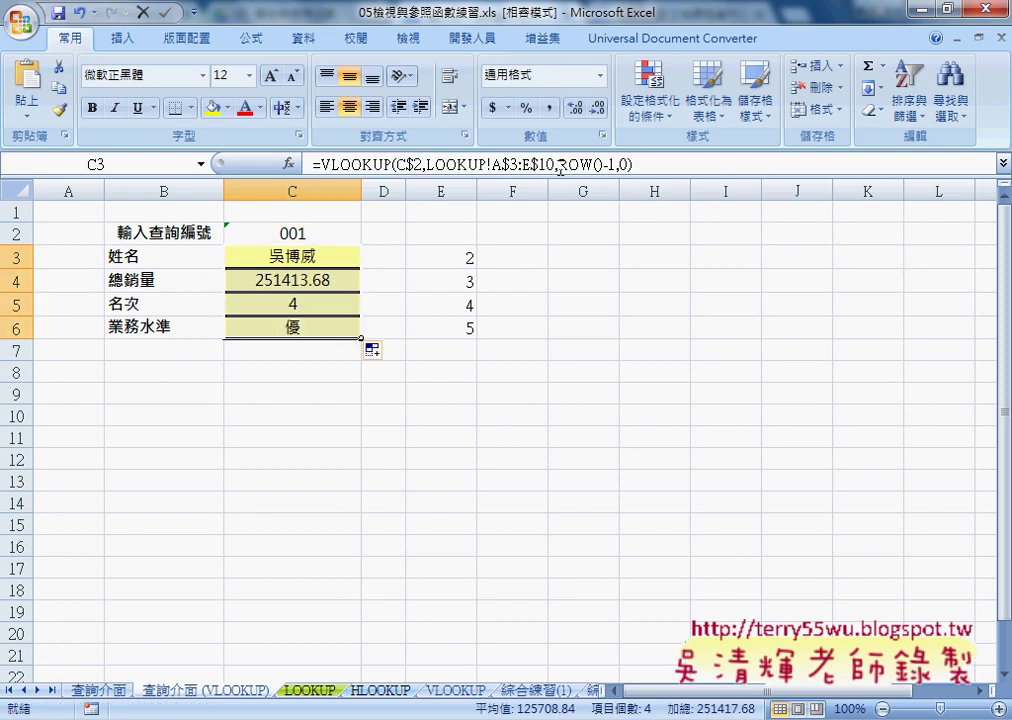
left_click_drag(558, 164, 619, 164)
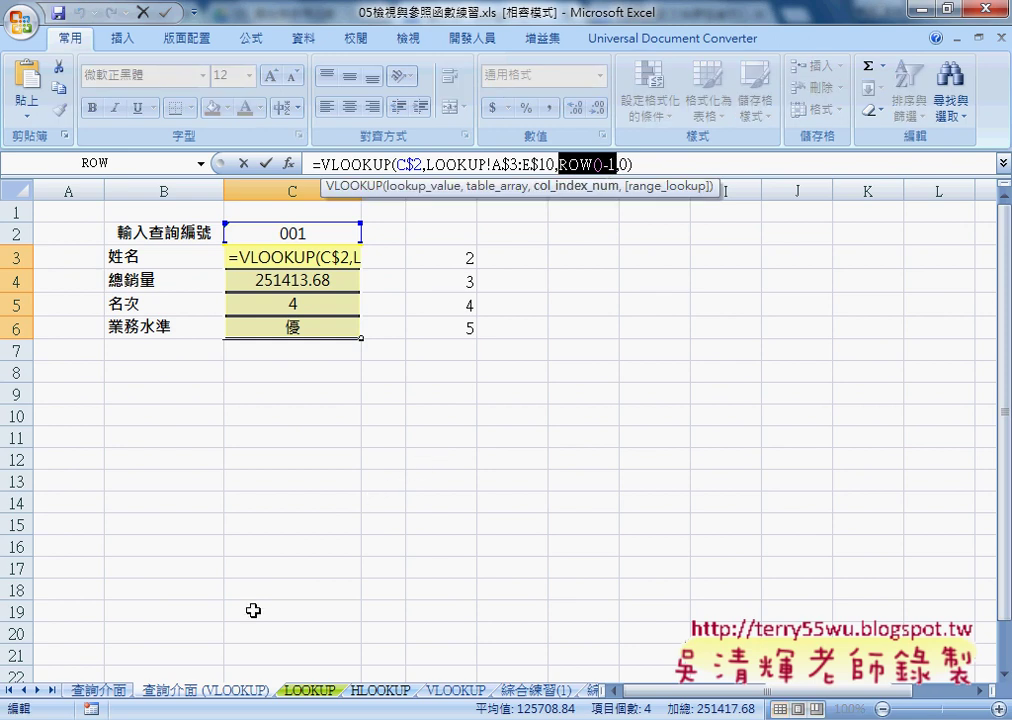
left_click(265, 163)
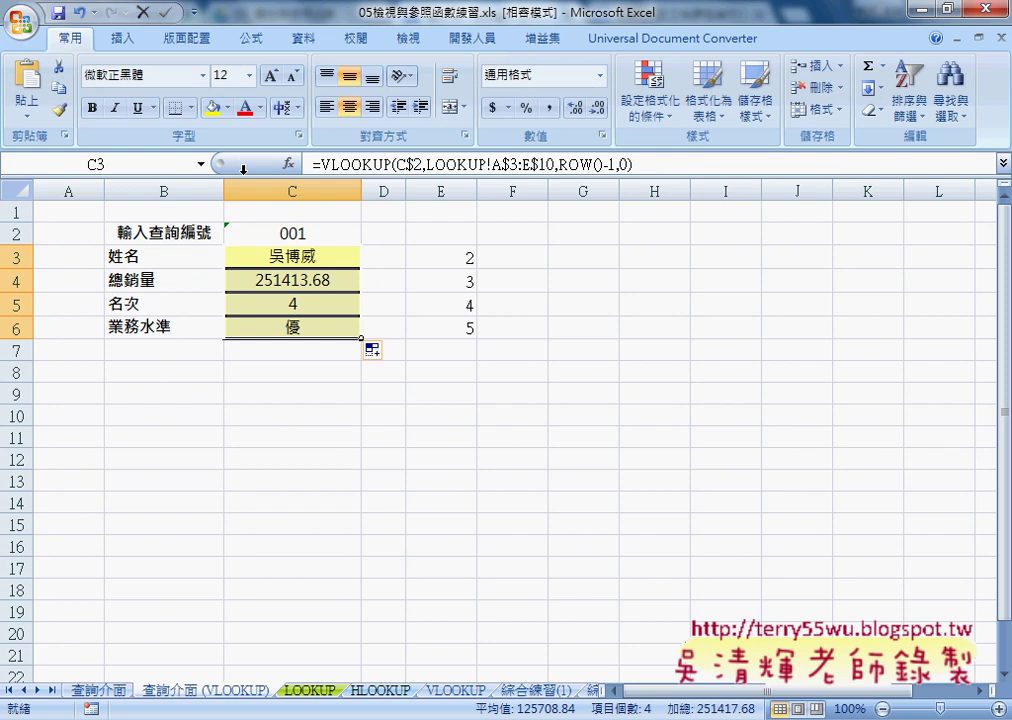
left_click(95, 690)
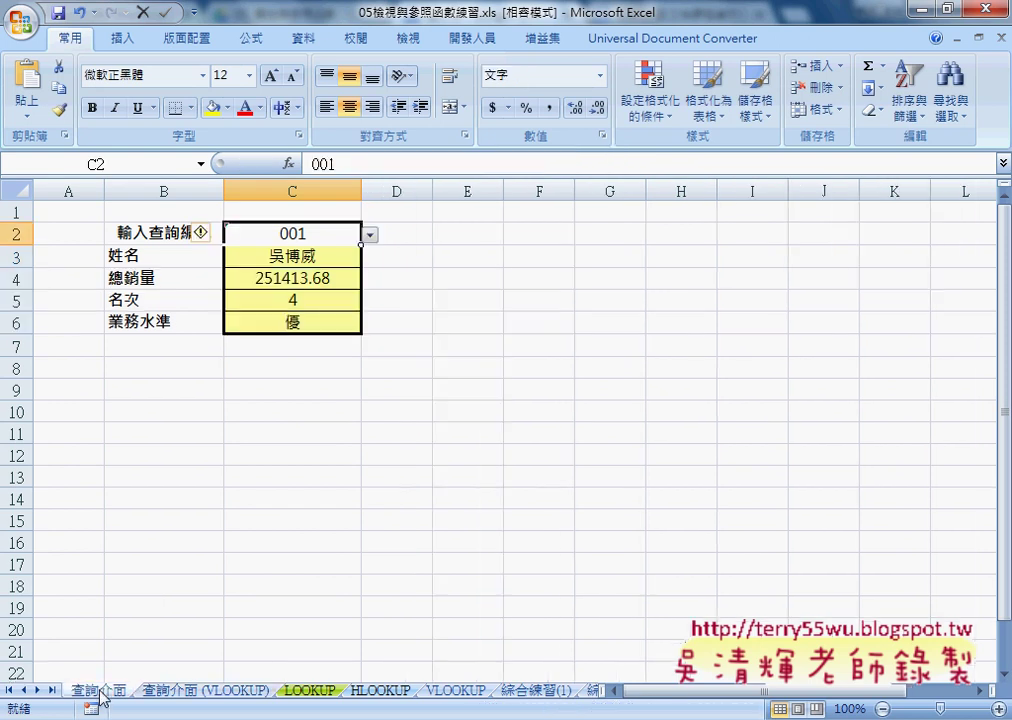
left_click(215, 690)
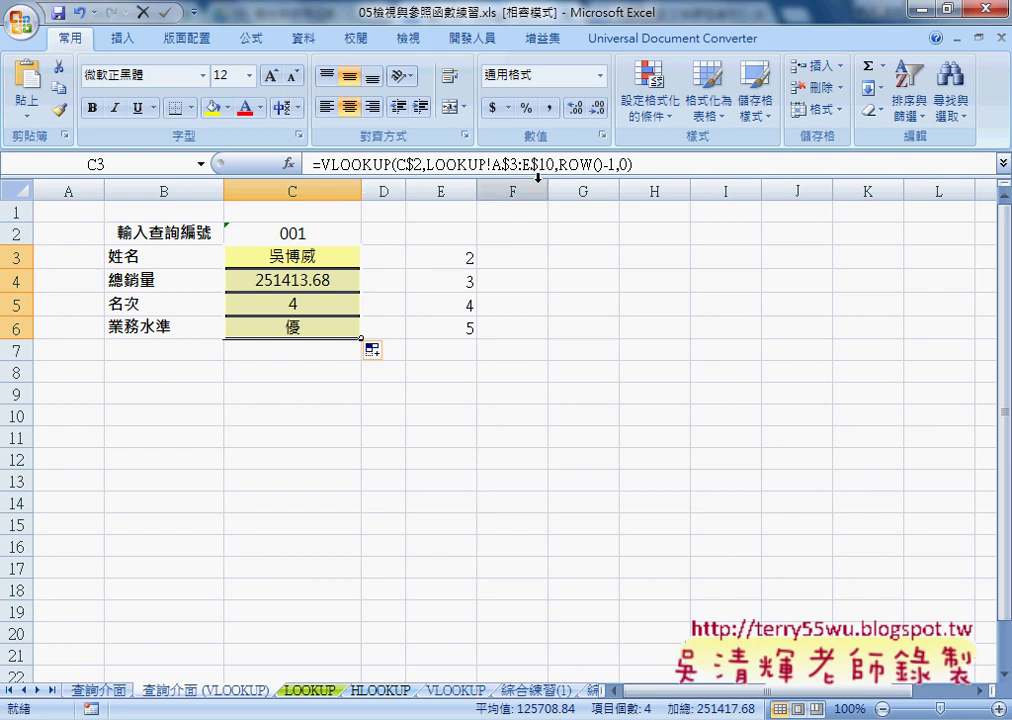
left_click_drag(558, 163, 615, 163)
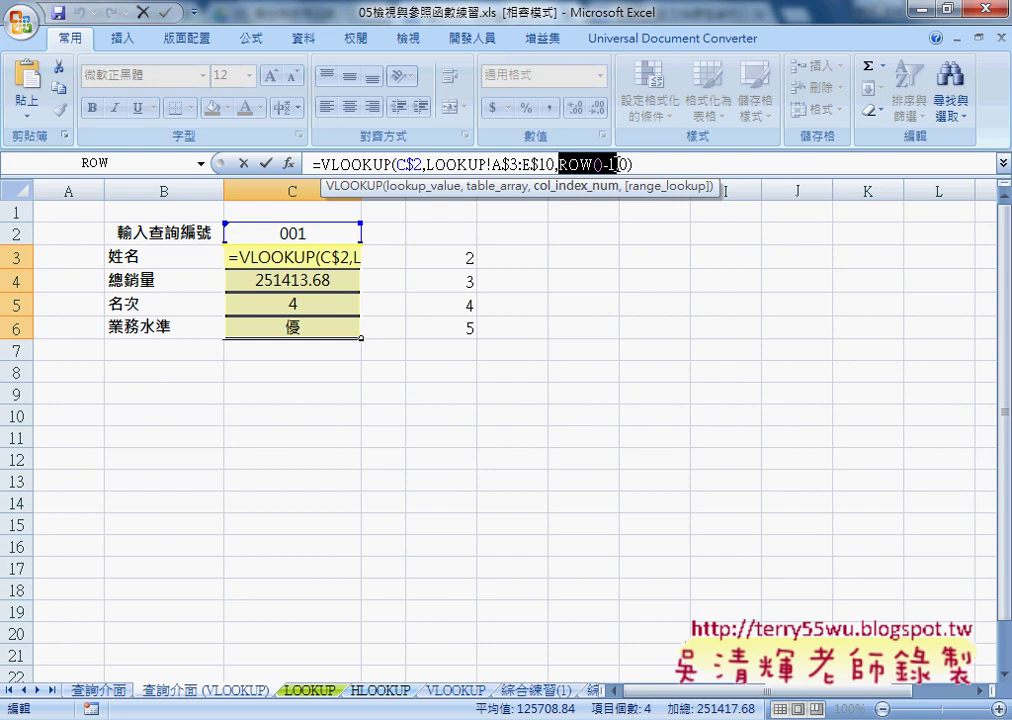
key("Return")
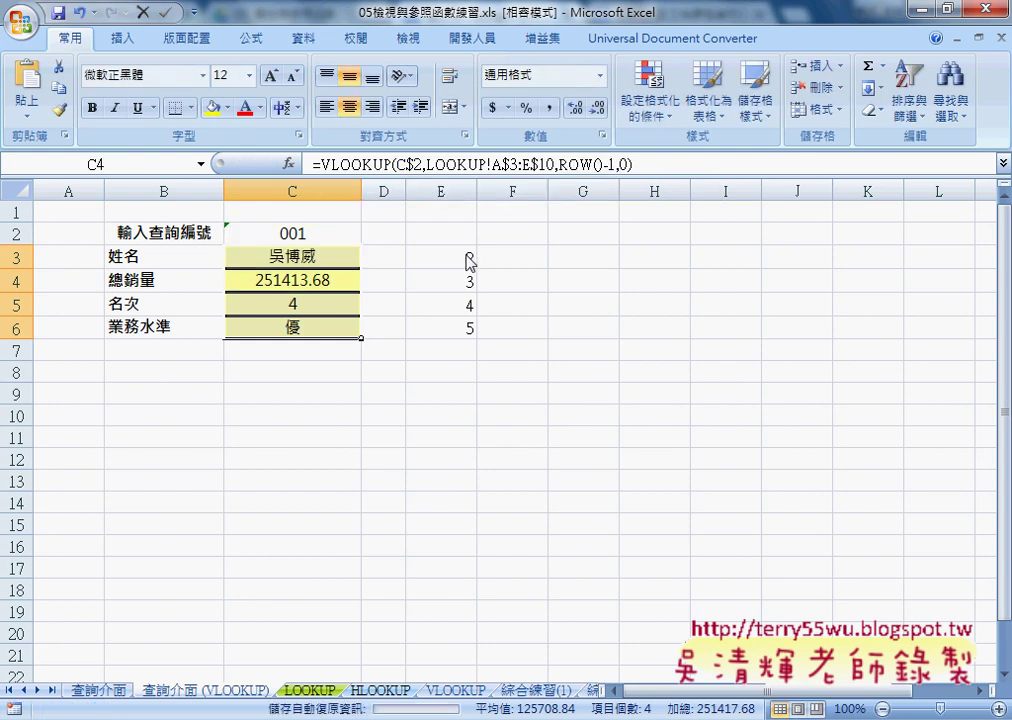
left_click(469, 262)
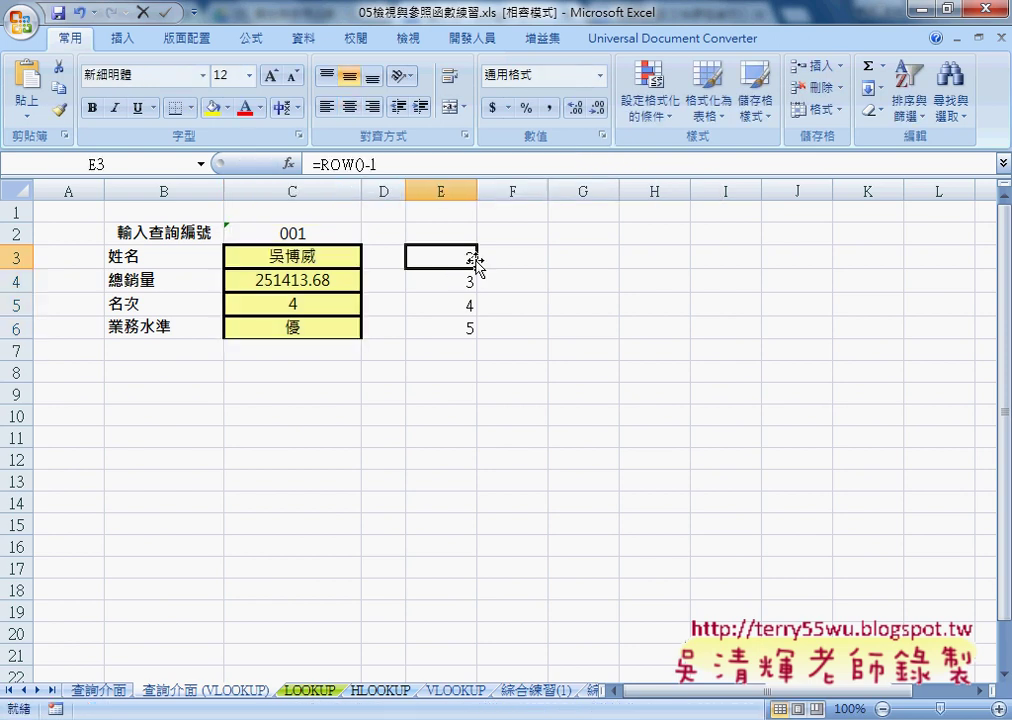